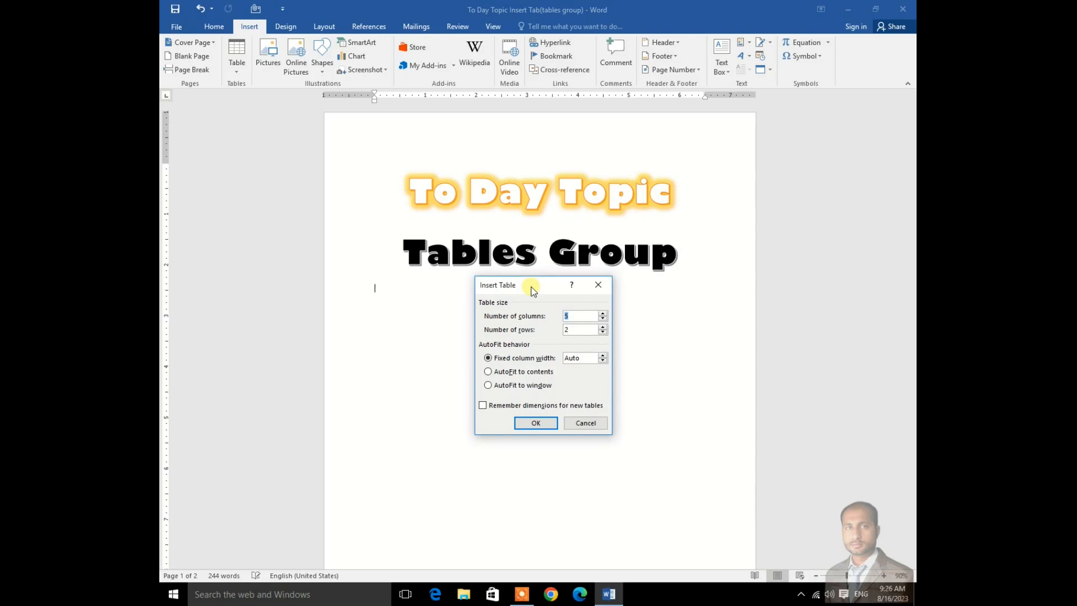
Insert a table with 50 columns and 50 rows below the Tables Group heading
drag(532, 288, 509, 284)
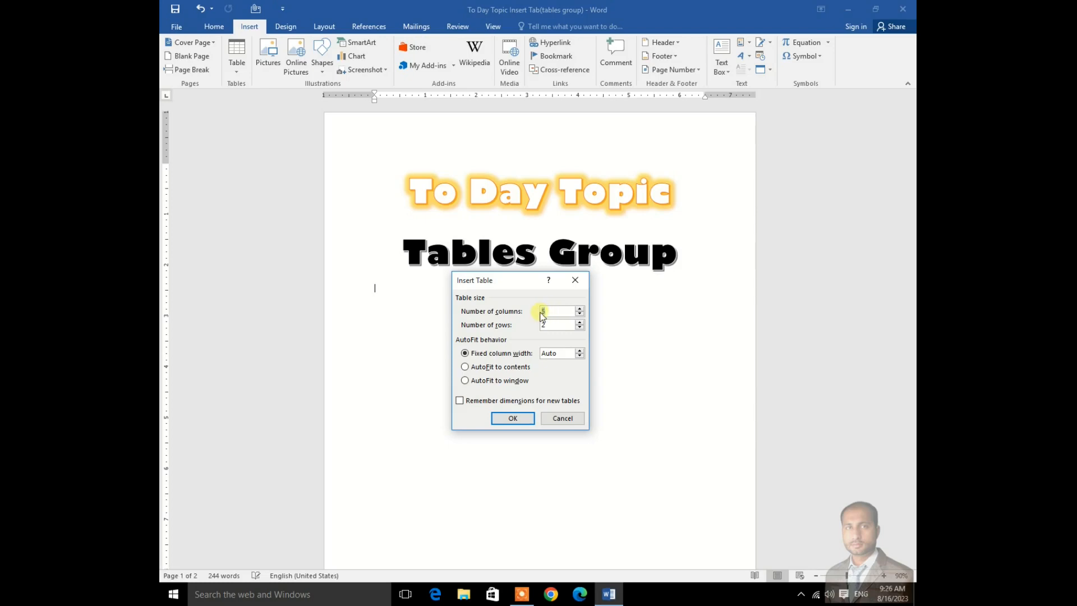
double_click(546, 324)
double_click(547, 312)
text(50)
key(BackSpace)
text(50)
click(514, 419)
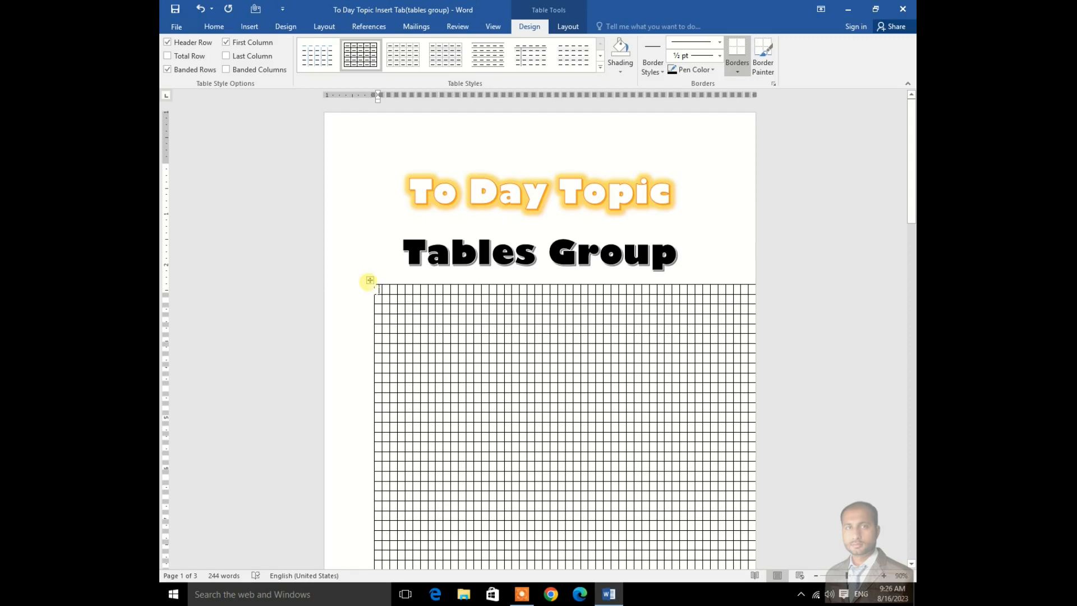
Delete the entire 50-by-50 table from the document
right_click(369, 280)
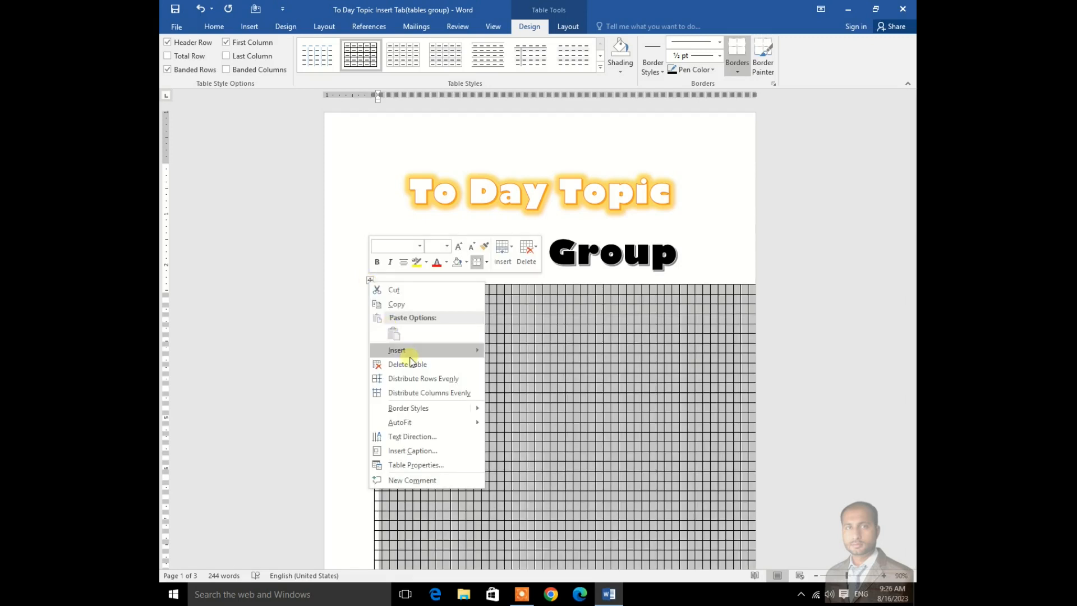
key(Escape)
key(BackSpace)
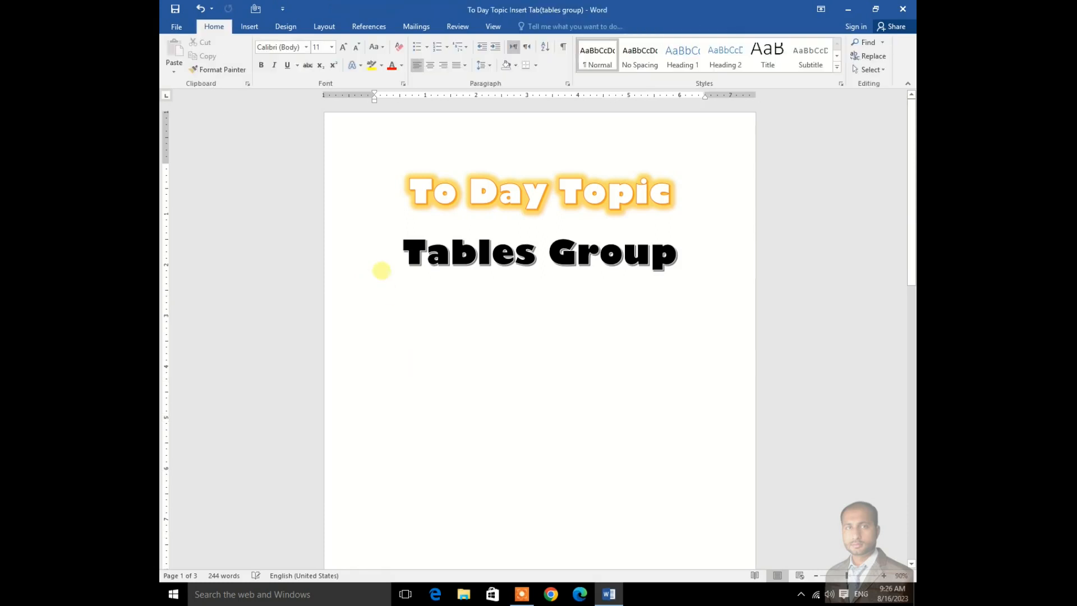
Insert a table with 5 columns and 4 rows below the Tables Group heading, and undo the insertion
click(246, 29)
click(237, 65)
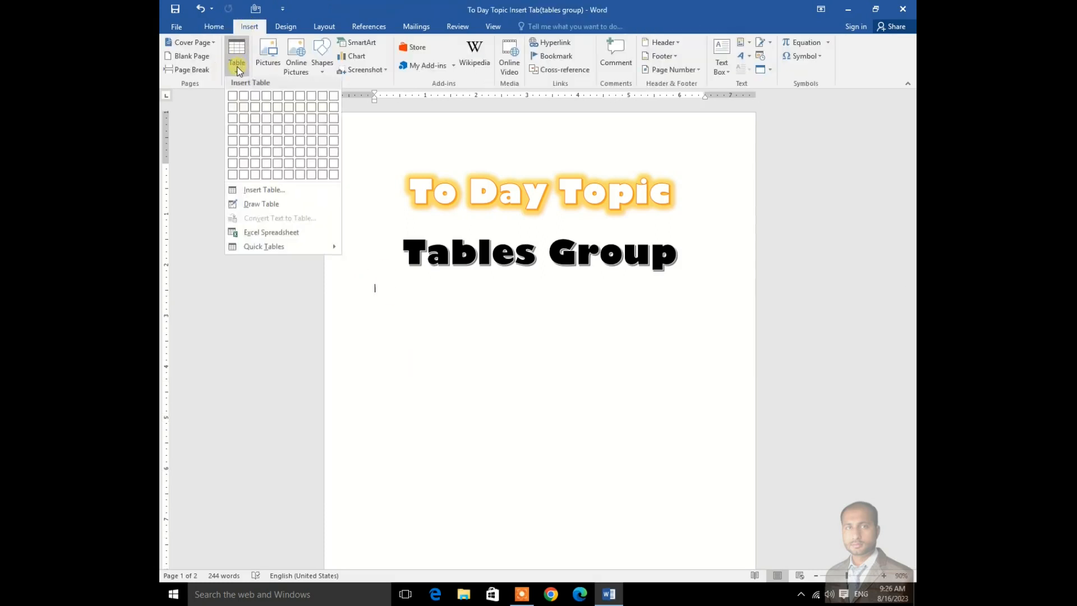
click(266, 191)
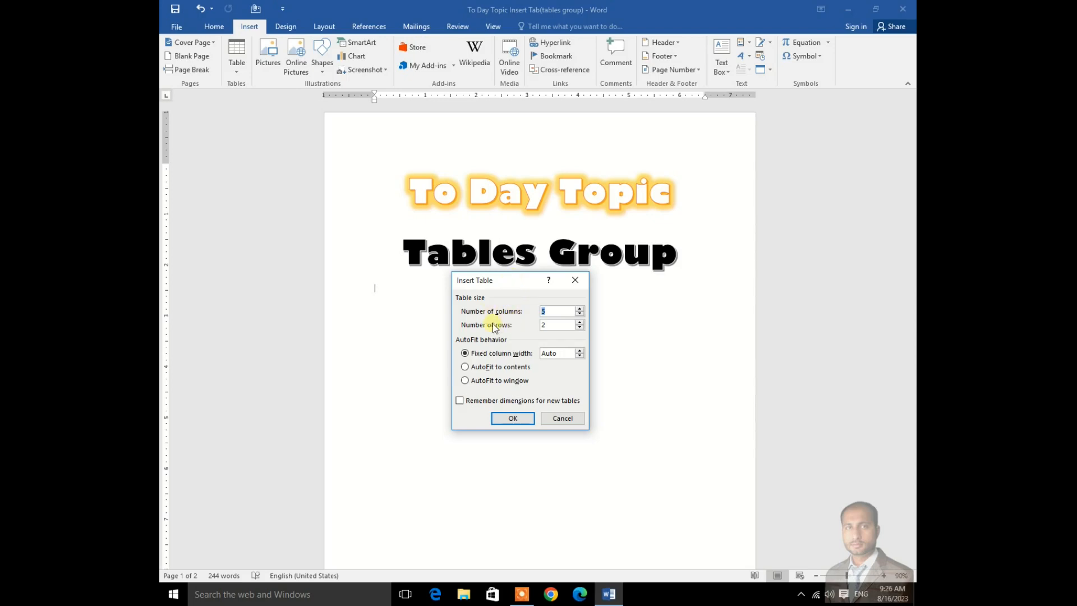
double_click(552, 325)
text(4)
drag(513, 282, 509, 295)
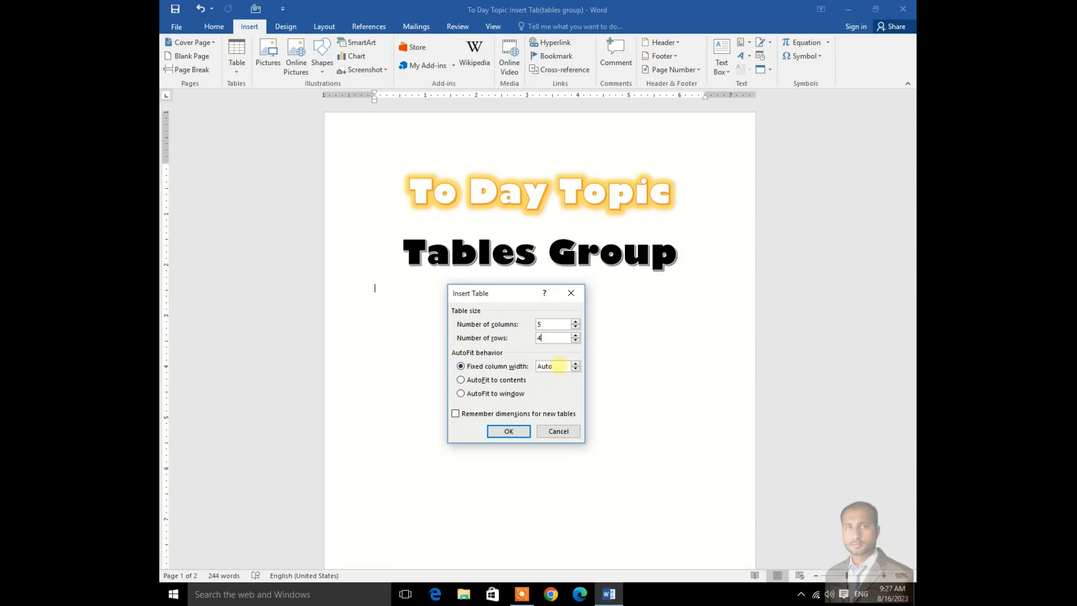
click(513, 431)
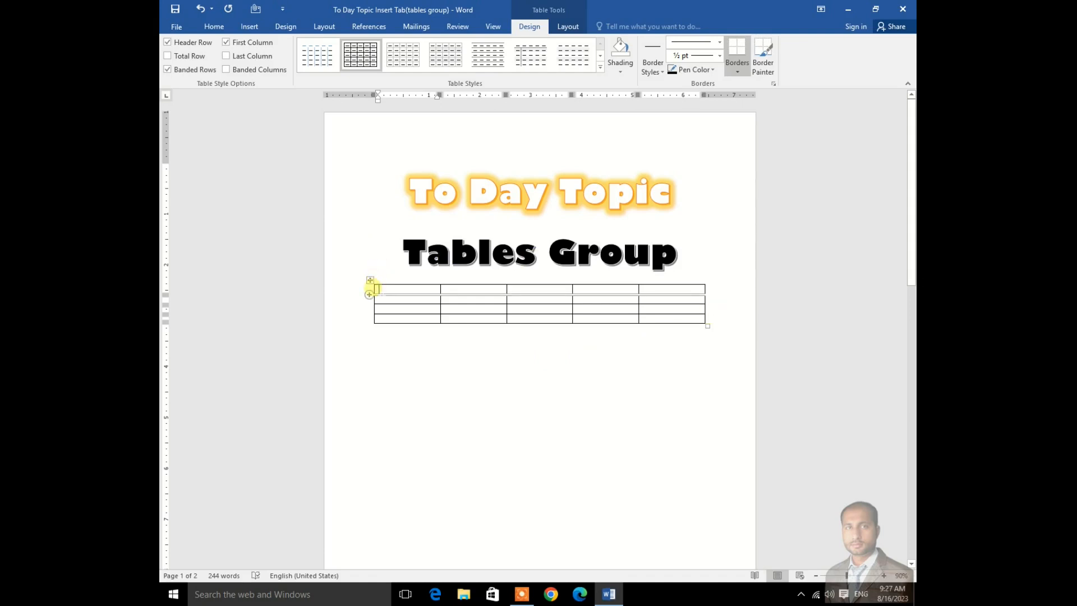
key(ctrl+z)
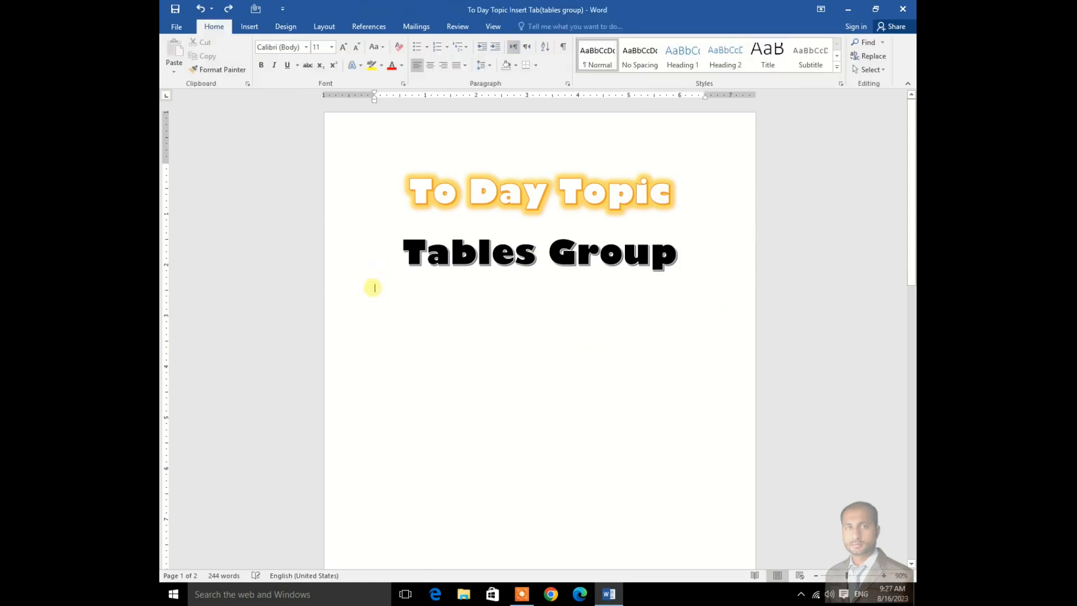
Try inserting a table with 5 columns, 2 rows and a fixed column width below the heading, and undo it
click(245, 26)
click(237, 68)
click(264, 189)
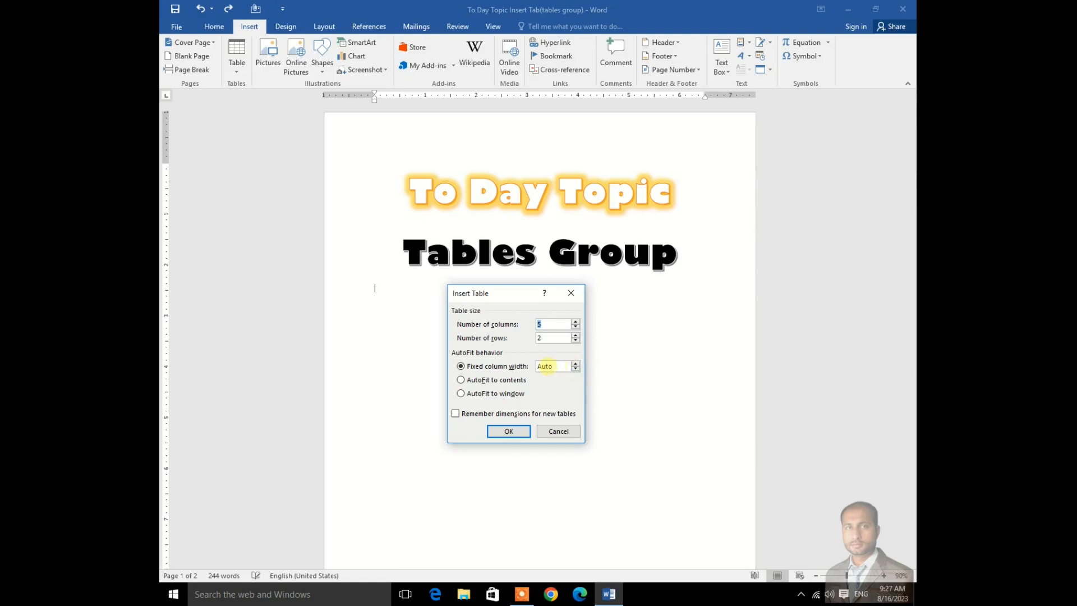
click(575, 364)
click(507, 430)
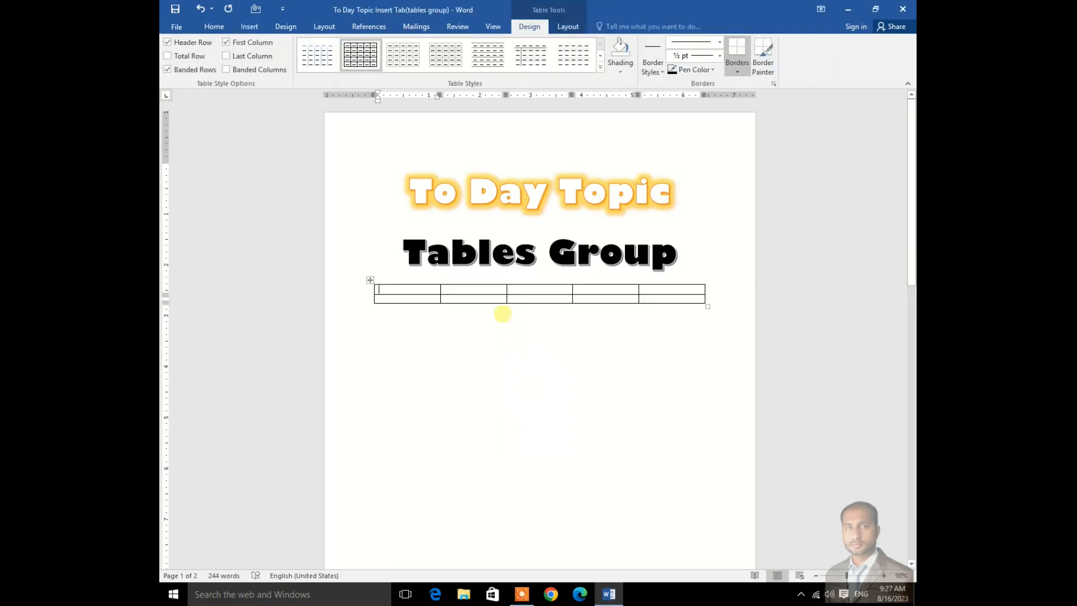
key(ctrl+z)
Insert a table with 5 columns, 2 rows and a fixed column width of 0.4" below the Tables Group heading
click(243, 27)
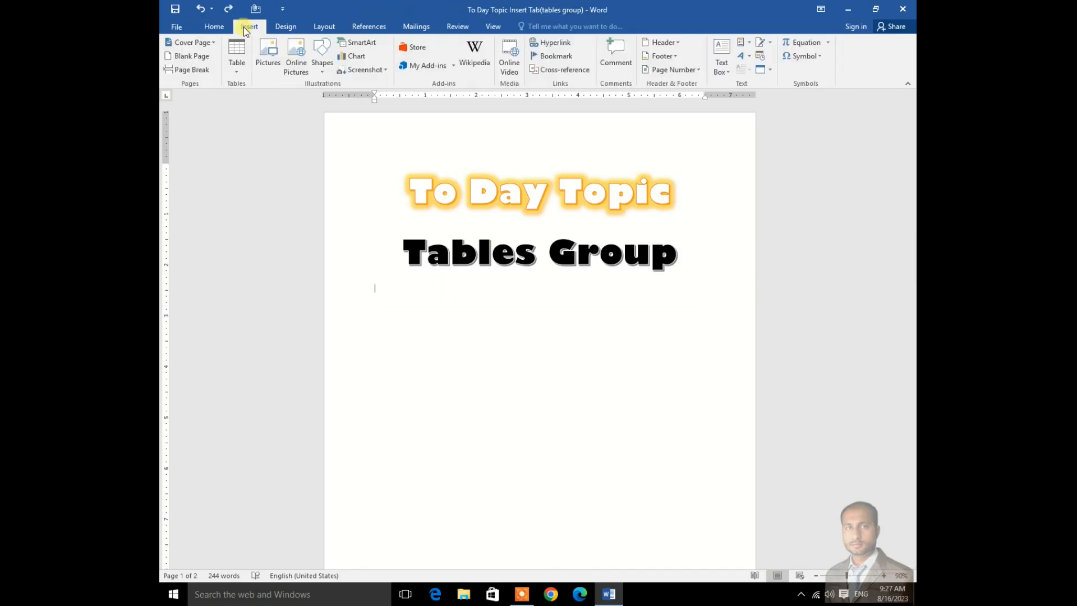
click(242, 61)
click(264, 187)
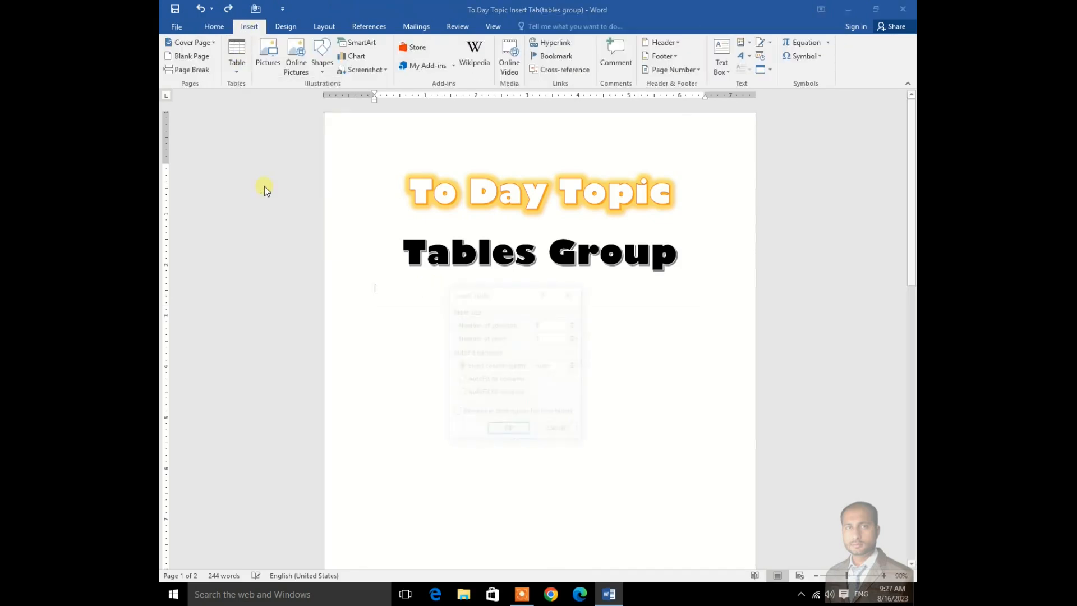
click(575, 364)
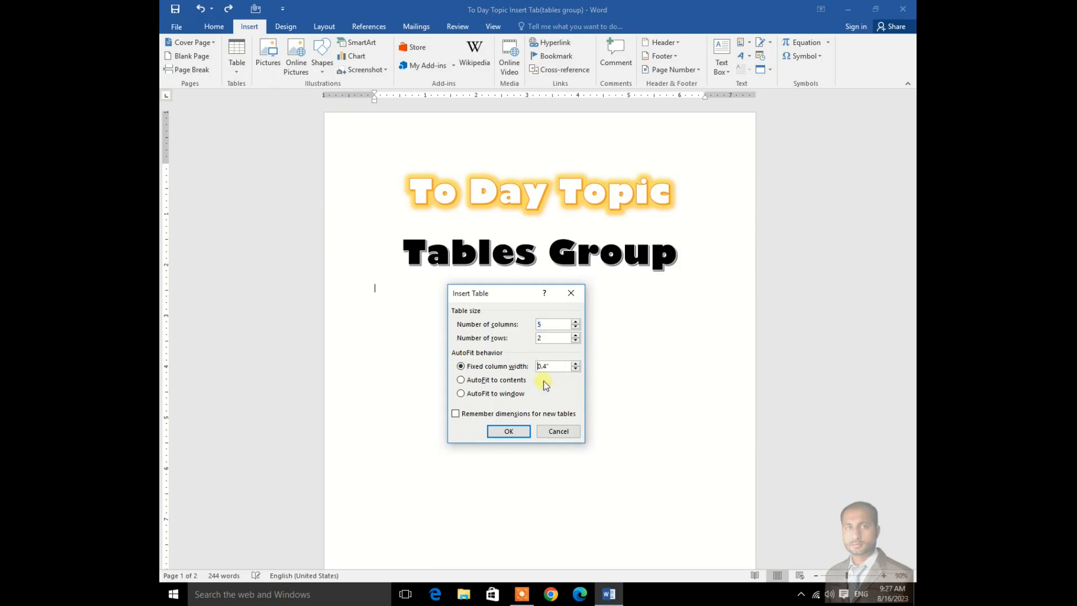
click(508, 431)
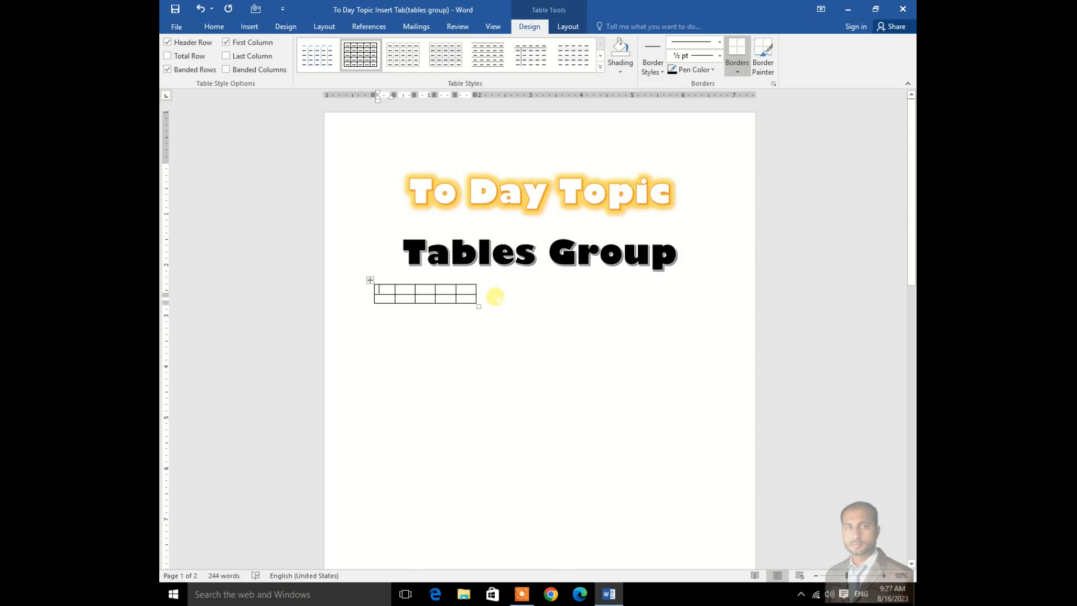
Insert a table with 5 columns and 4 rows, set to AutoFit to contents, on a new line below the small table
click(364, 325)
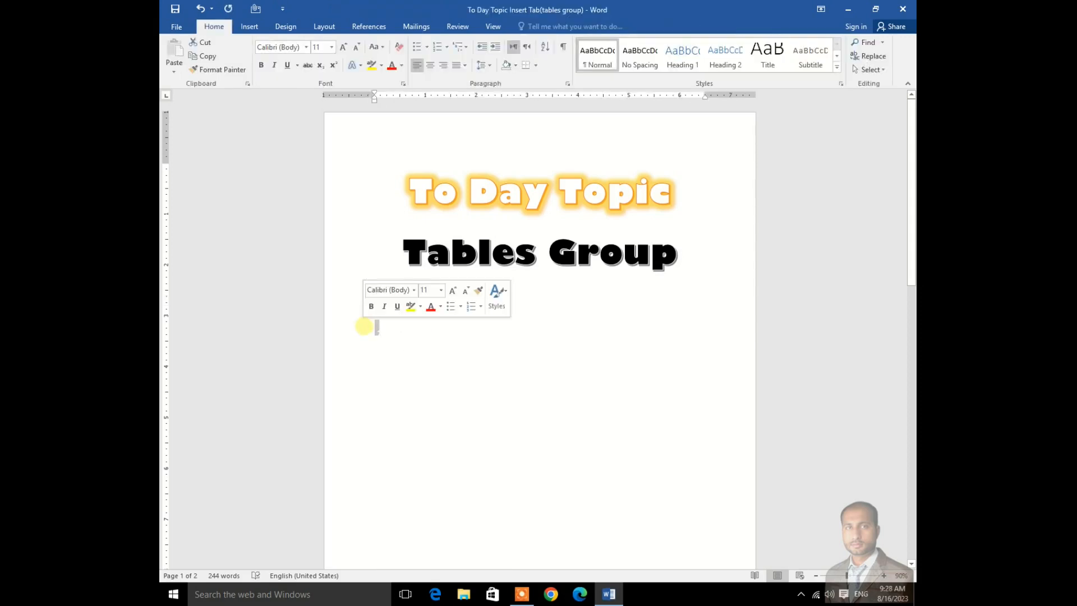
click(370, 341)
click(376, 321)
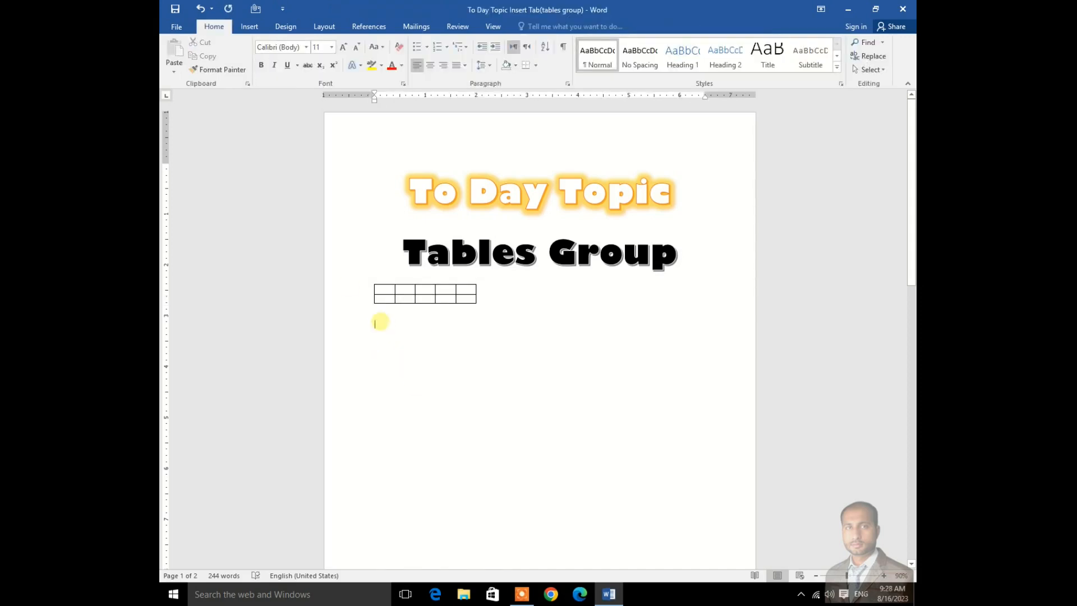
click(264, 28)
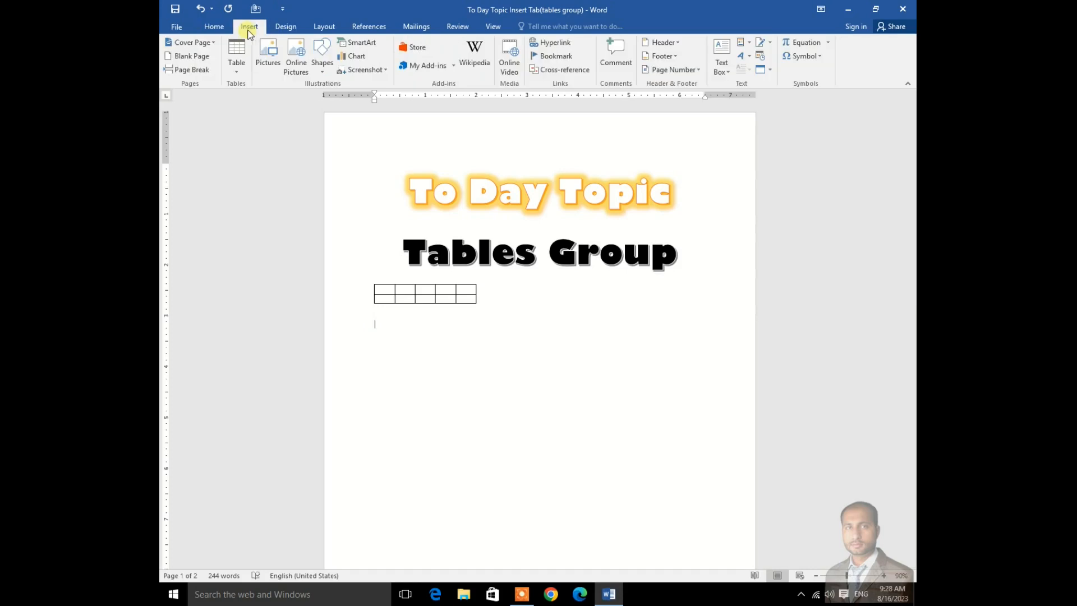
click(238, 75)
click(265, 193)
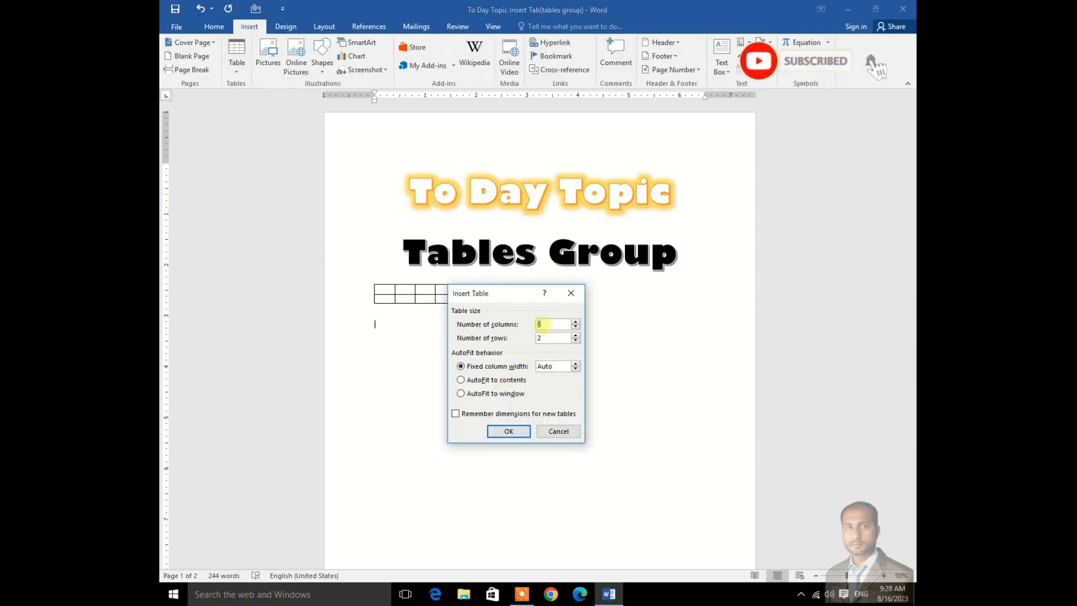
drag(516, 299, 540, 332)
click(569, 370)
key(BackSpace)
text(4)
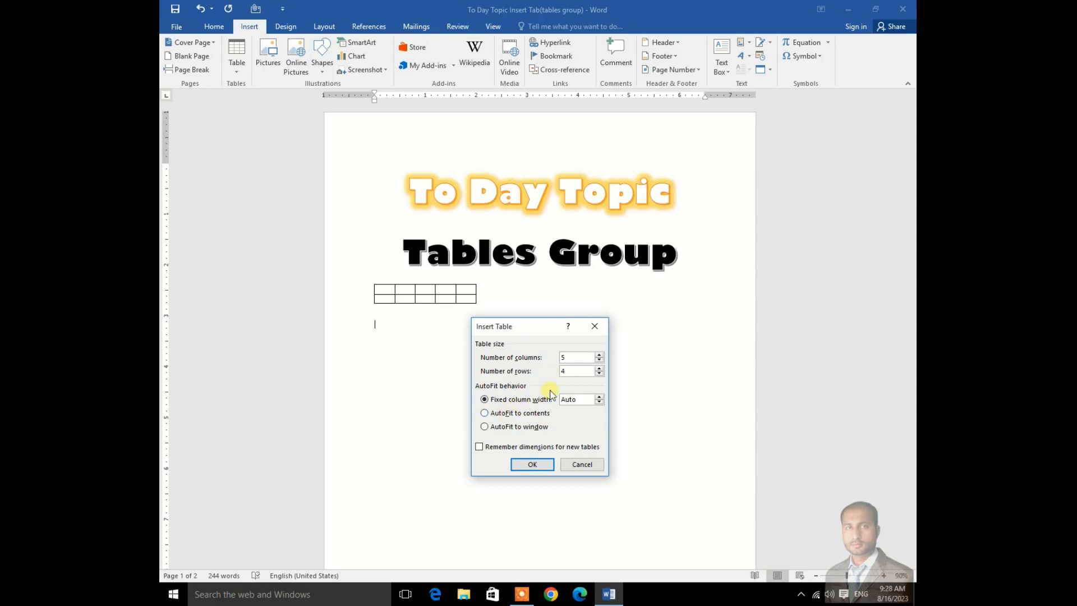
click(503, 417)
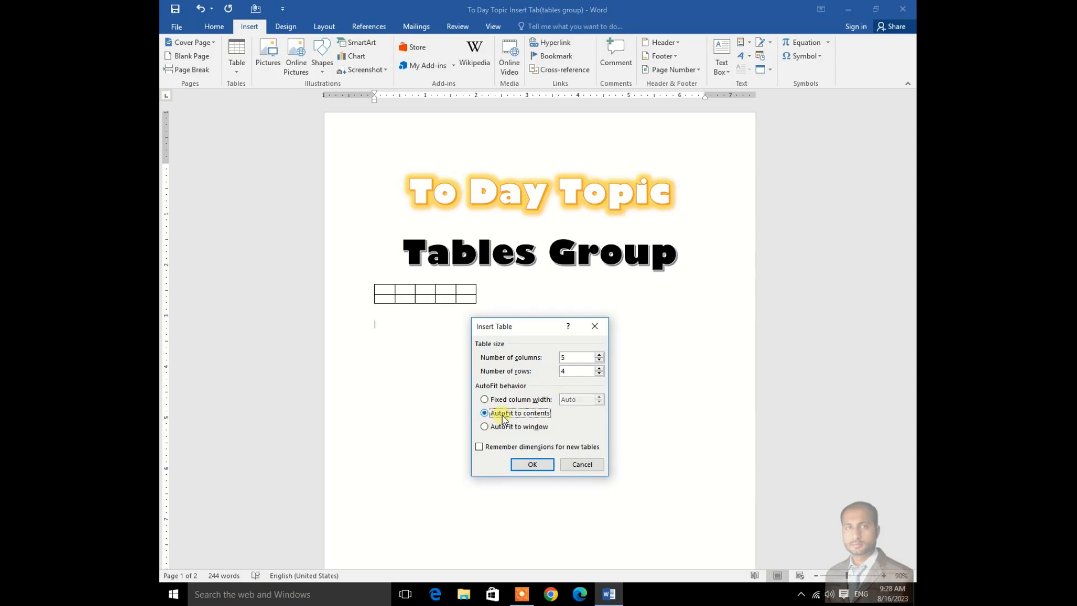
click(530, 464)
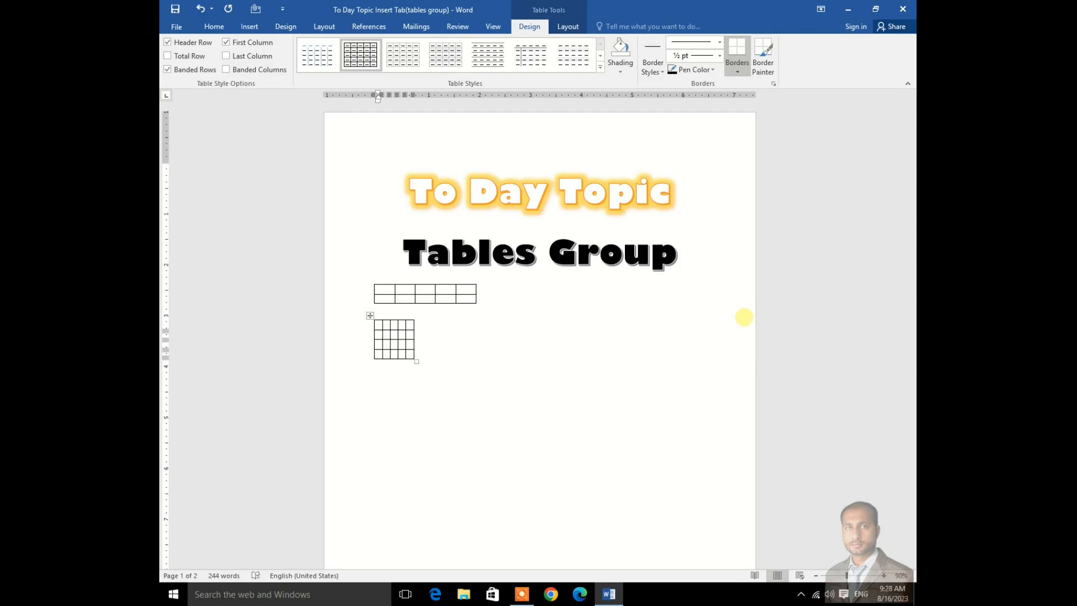
Fill the first four header cells of the AutoFit-to-contents table with Sr no, Name of students, Class and Math
text(Sr no)
key(Tab)
text(name f)
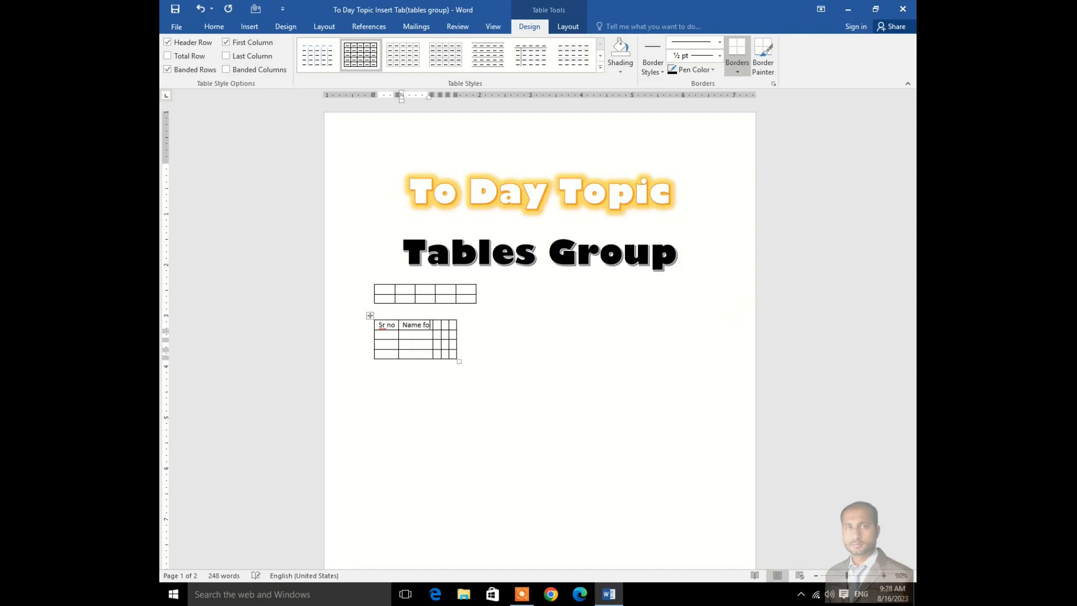
text(f students)
key(Tab)
text(Class)
key(Tab)
text(math)
key(Tab)
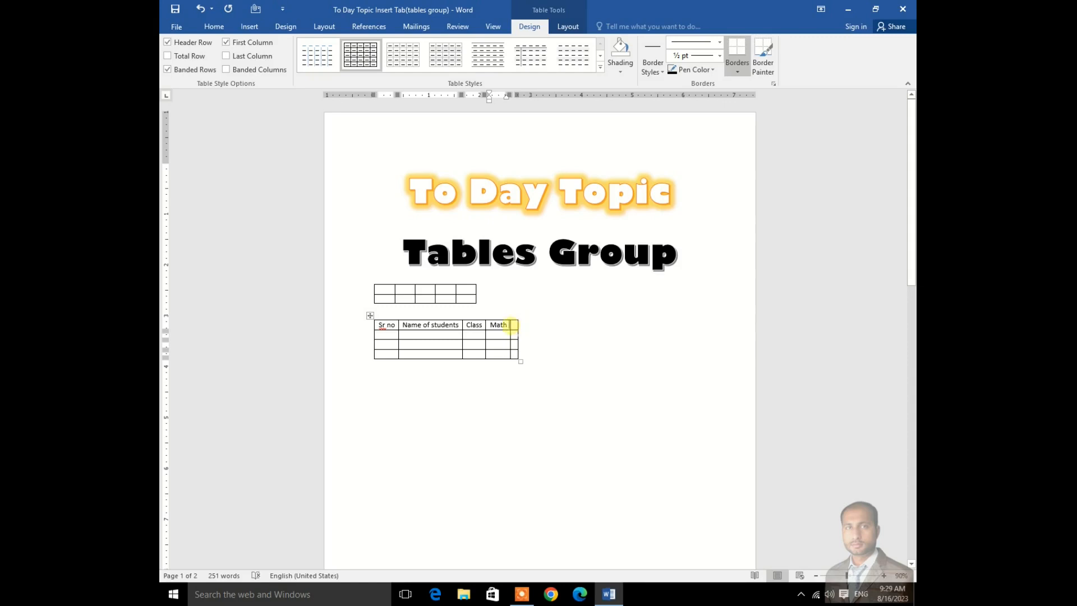
Insert a table with 5 columns and 4 rows, set to AutoFit to window, below the student table, and enter Sr in its first cell
click(540, 368)
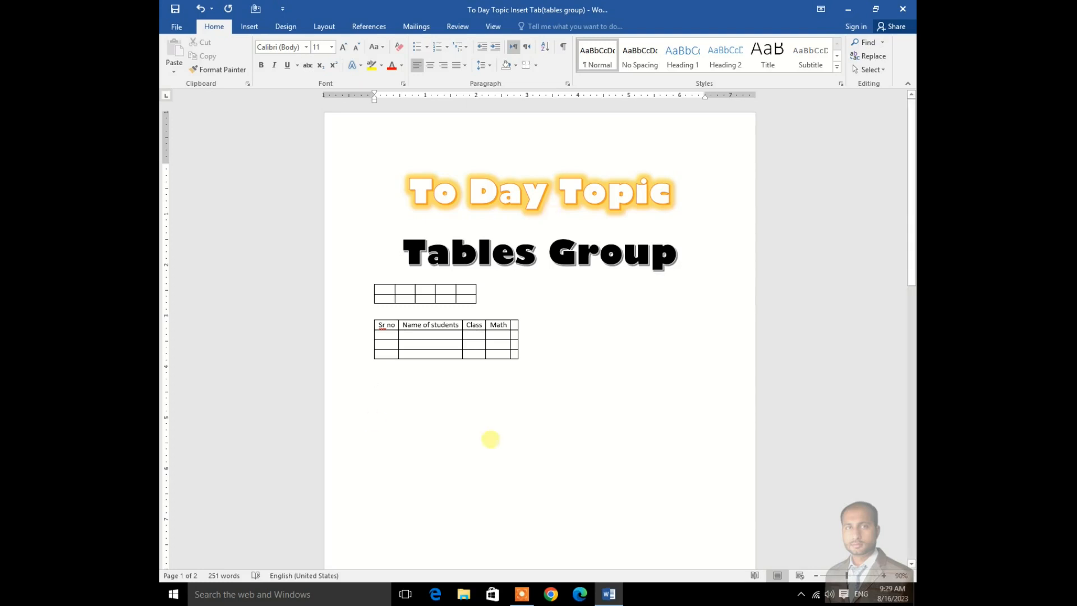
click(246, 27)
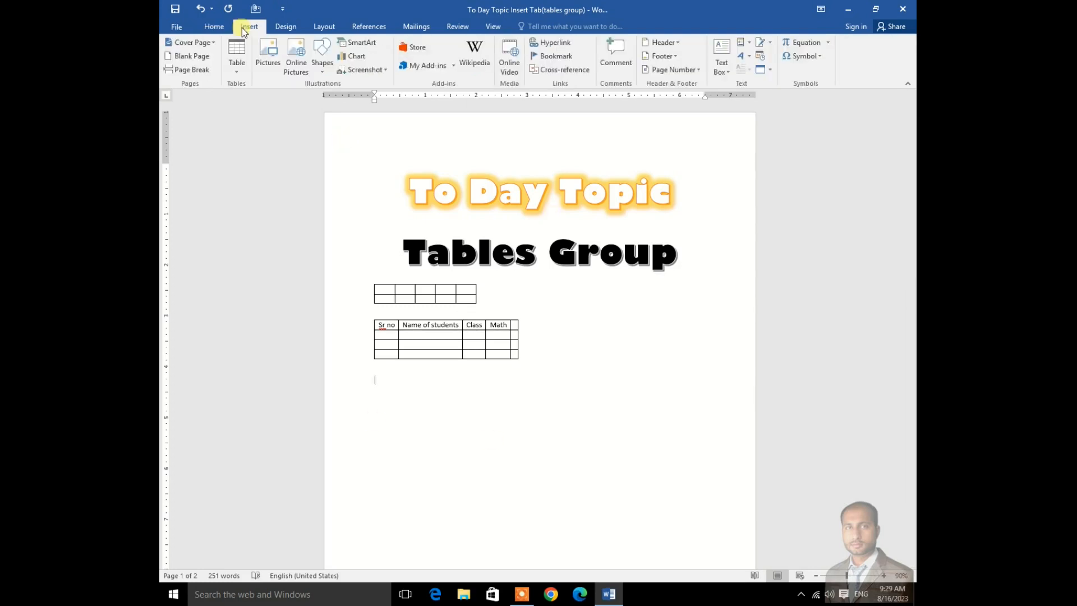
click(234, 72)
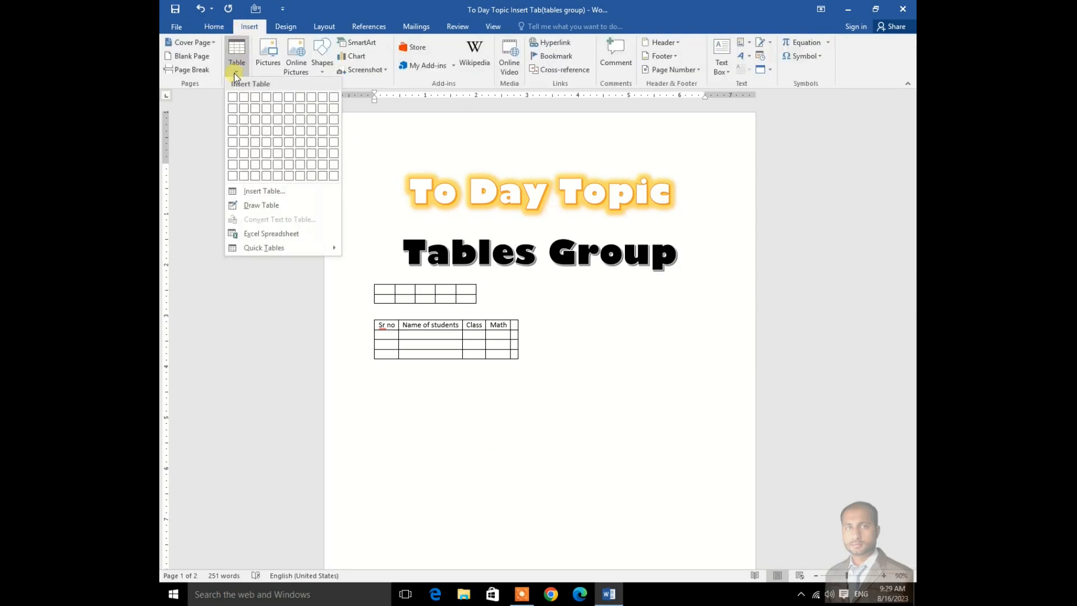
click(271, 191)
click(571, 370)
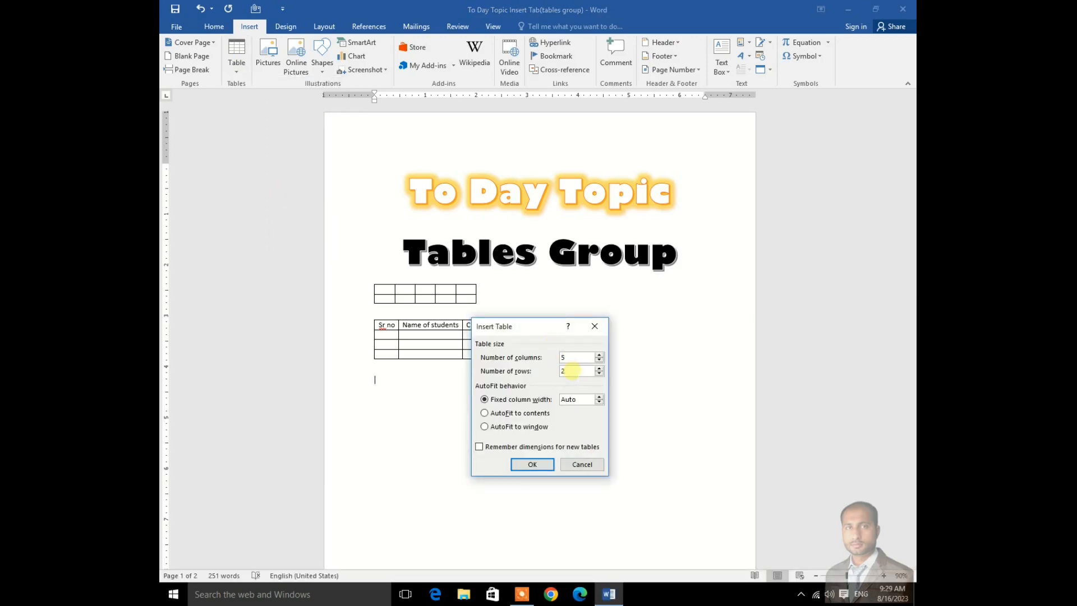
key(BackSpace)
text(4)
click(499, 430)
click(532, 465)
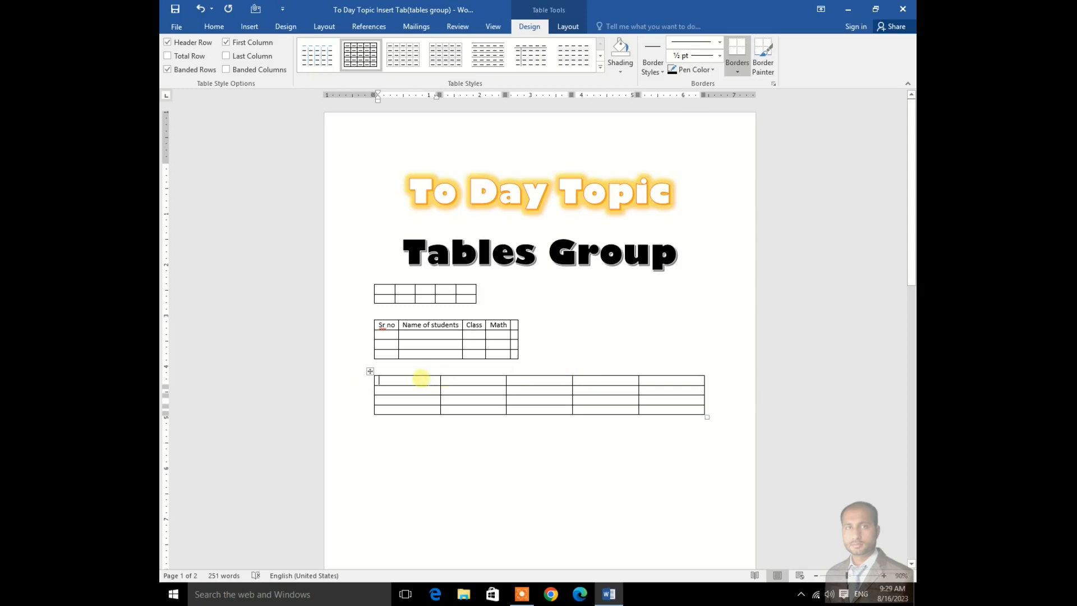
click(421, 378)
text(sr)
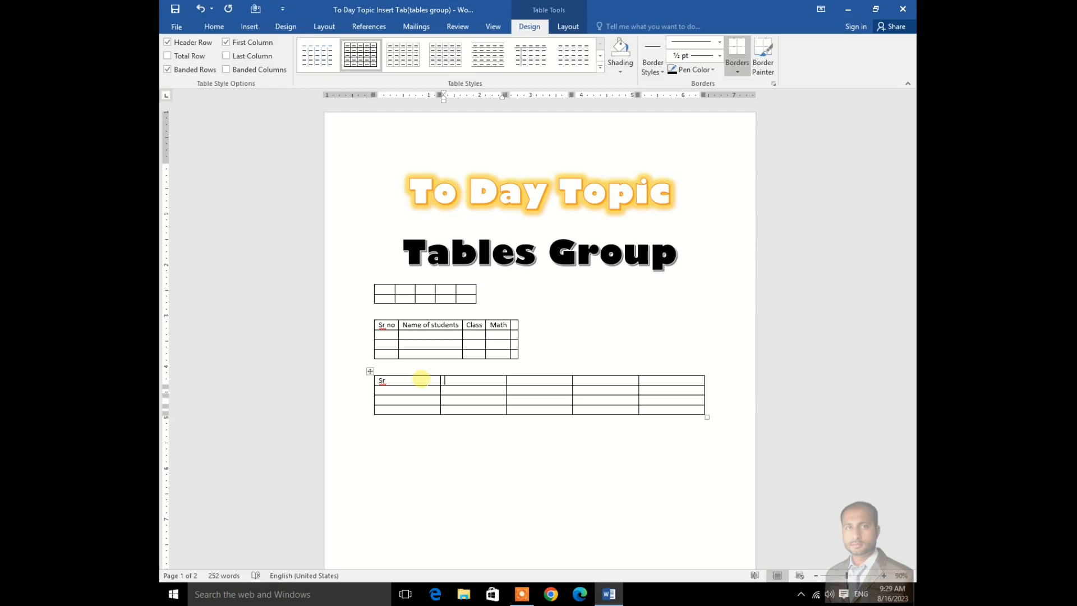
click(215, 28)
click(253, 30)
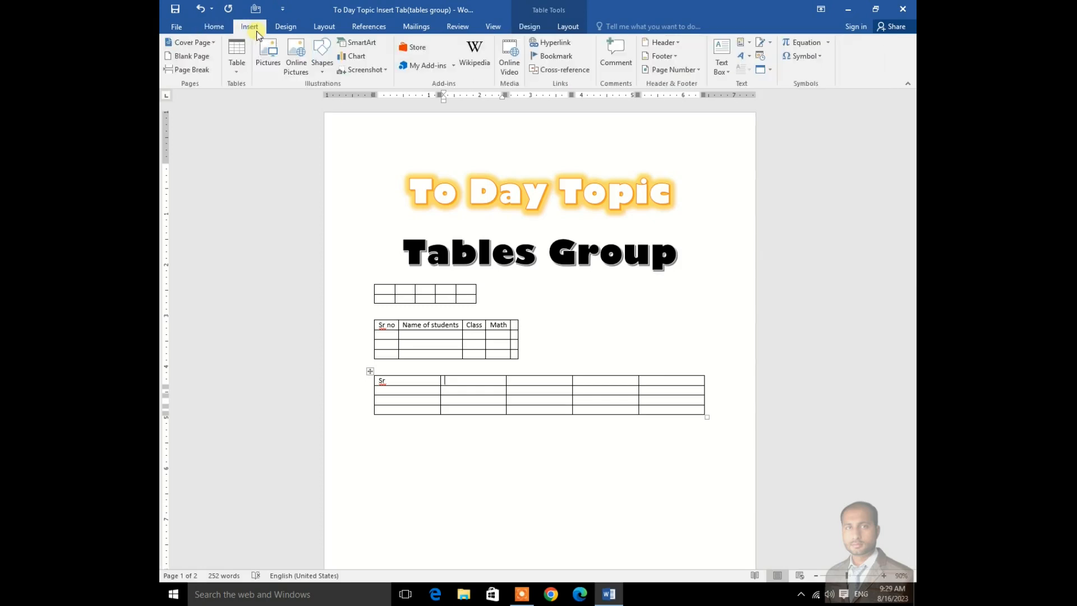
click(241, 69)
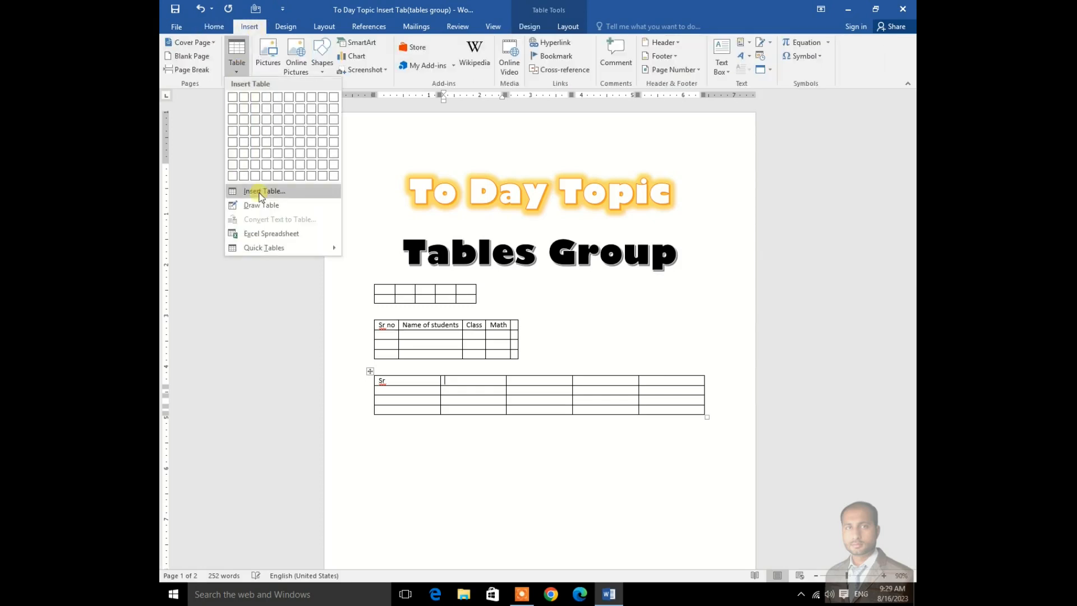
click(259, 195)
drag(548, 327, 583, 270)
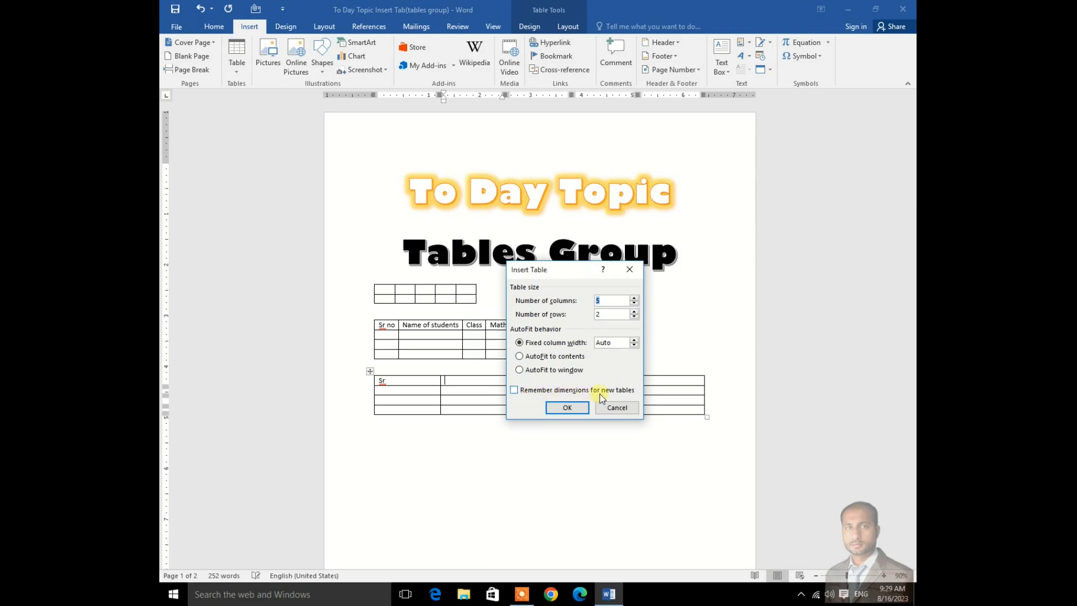
click(520, 356)
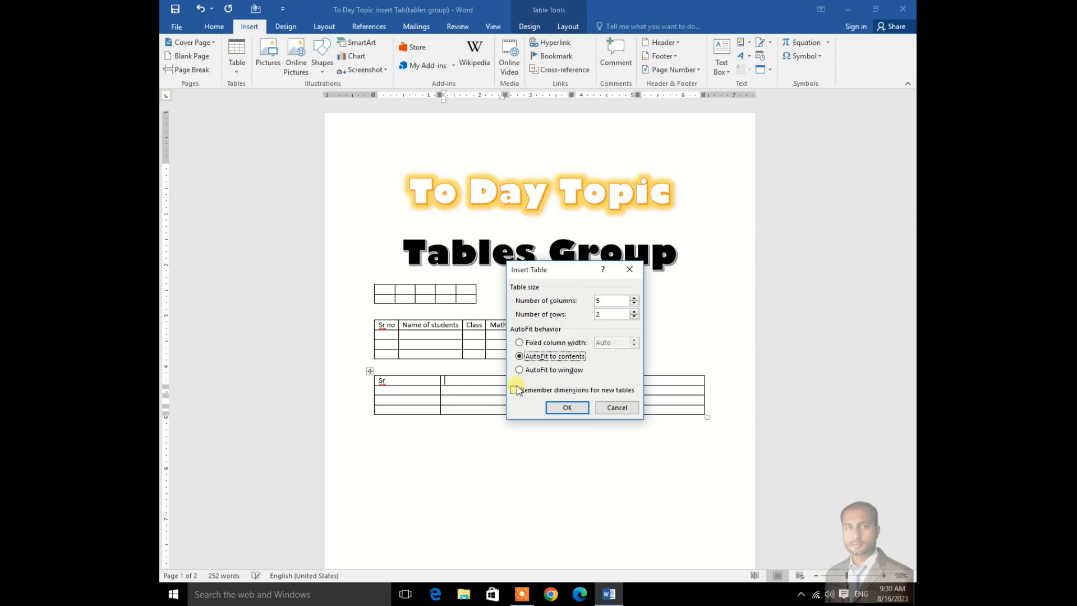
click(619, 408)
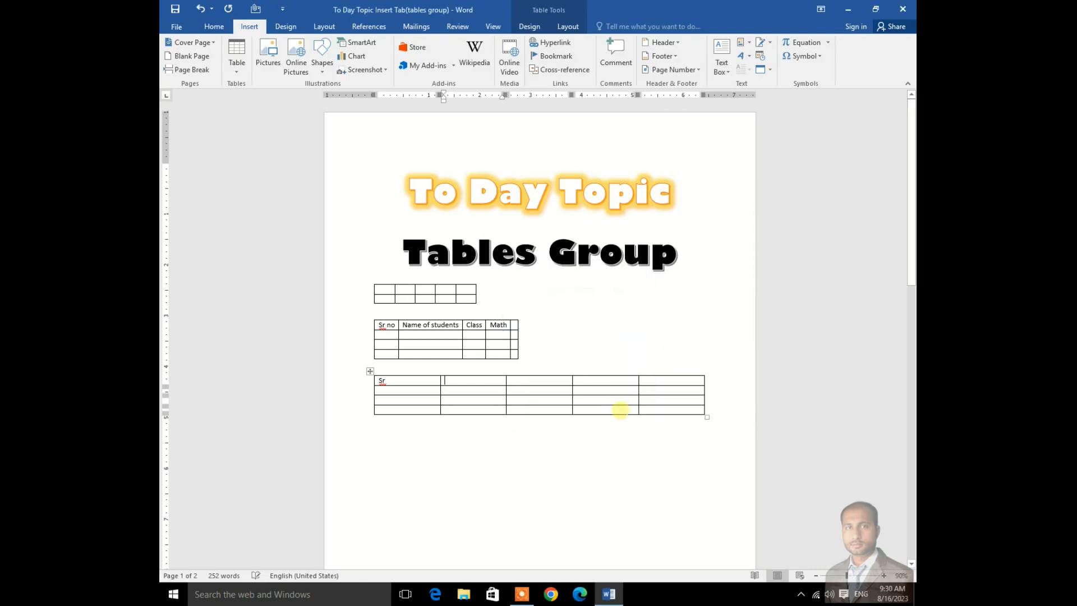
Add a new row at the end of the AutoFit-to-window table
click(714, 405)
key(Return)
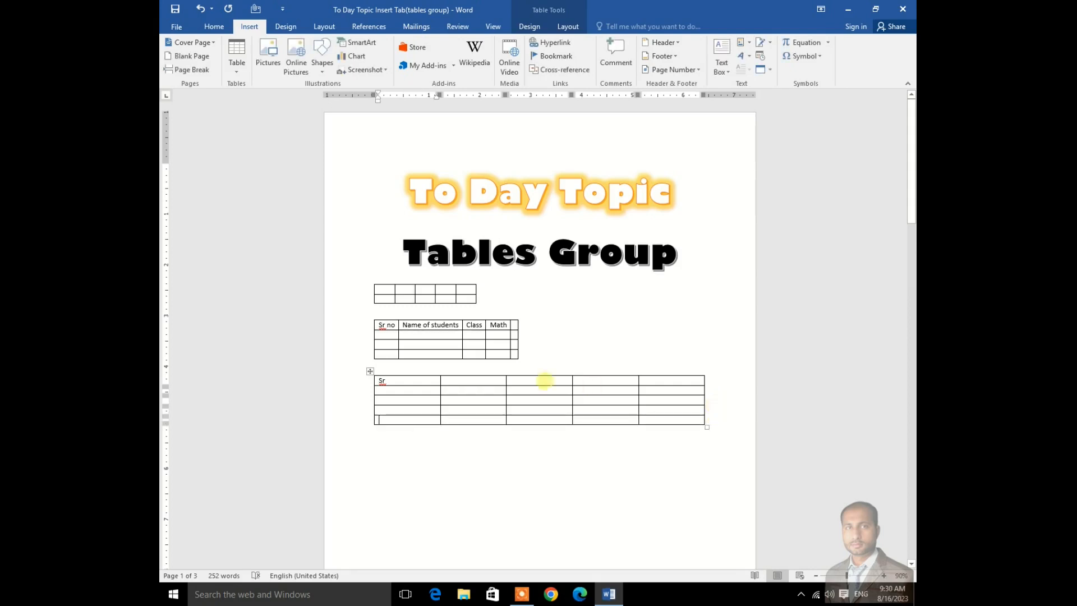
Undo the recent table entries and insertions until all three tables below the Tables Group heading are removed
key(ctrl+z)
key(ctrl+z)
key(ctrl+z)
key(ctrl+z)
key(ctrl+z)
key(ctrl+z)
key(ctrl+z)
key(ctrl+z)
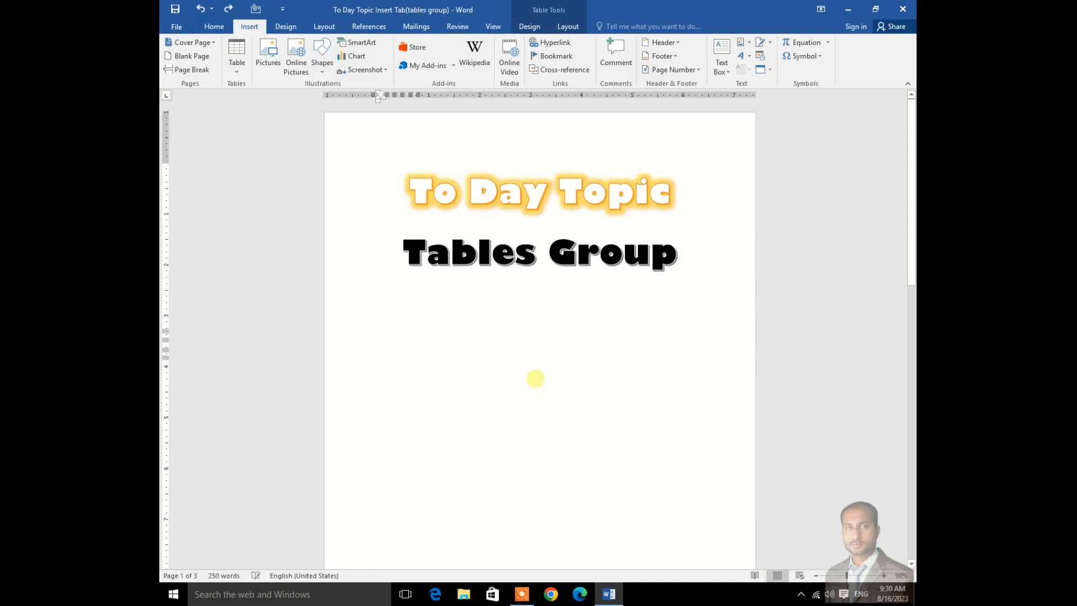
key(ctrl+z)
Activate the Draw Table tool for drawing a table by hand in the document
click(236, 65)
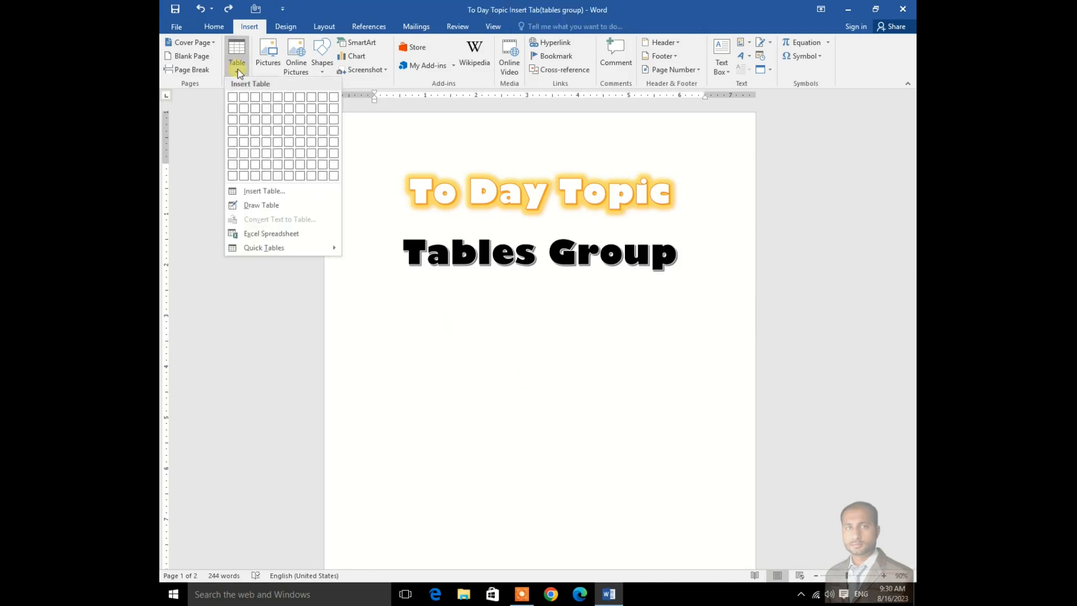
click(261, 205)
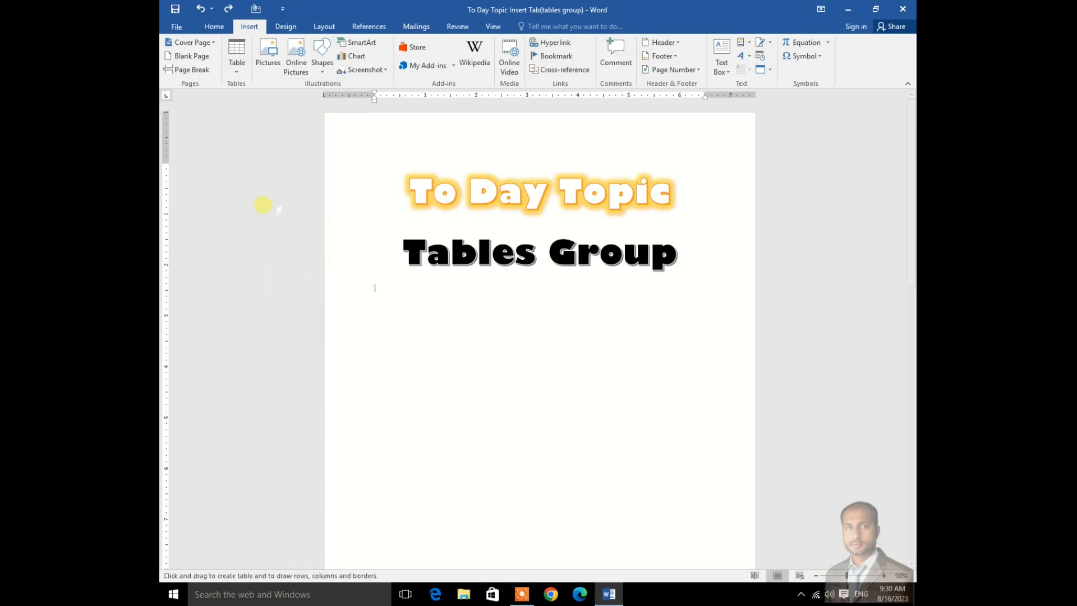
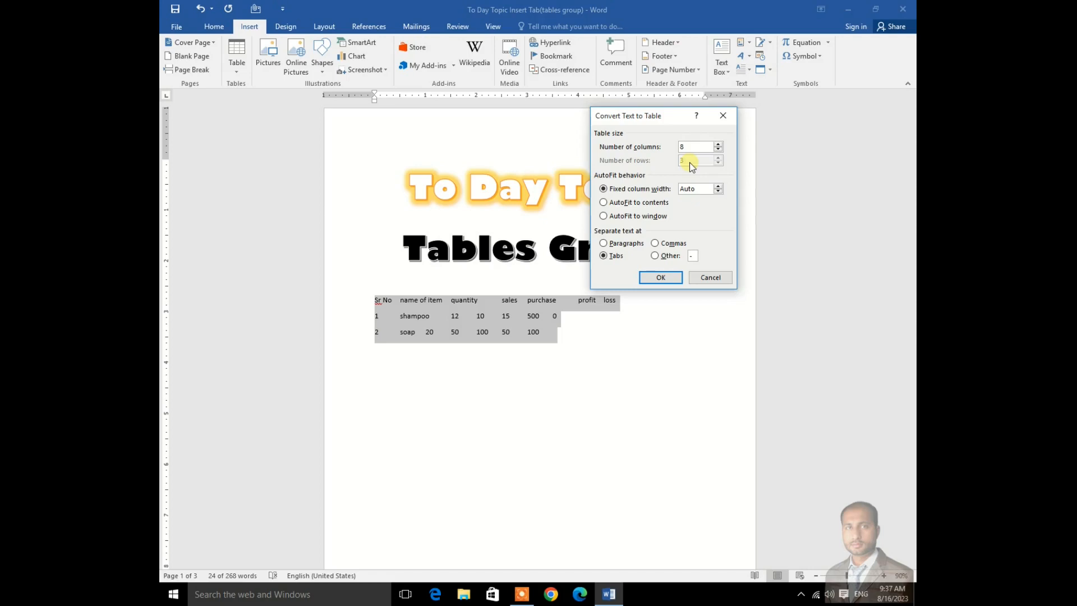
Convert the selected item list to a table with 8 columns, automatic fixed column width and text separated at tabs
click(687, 147)
drag(654, 115, 651, 182)
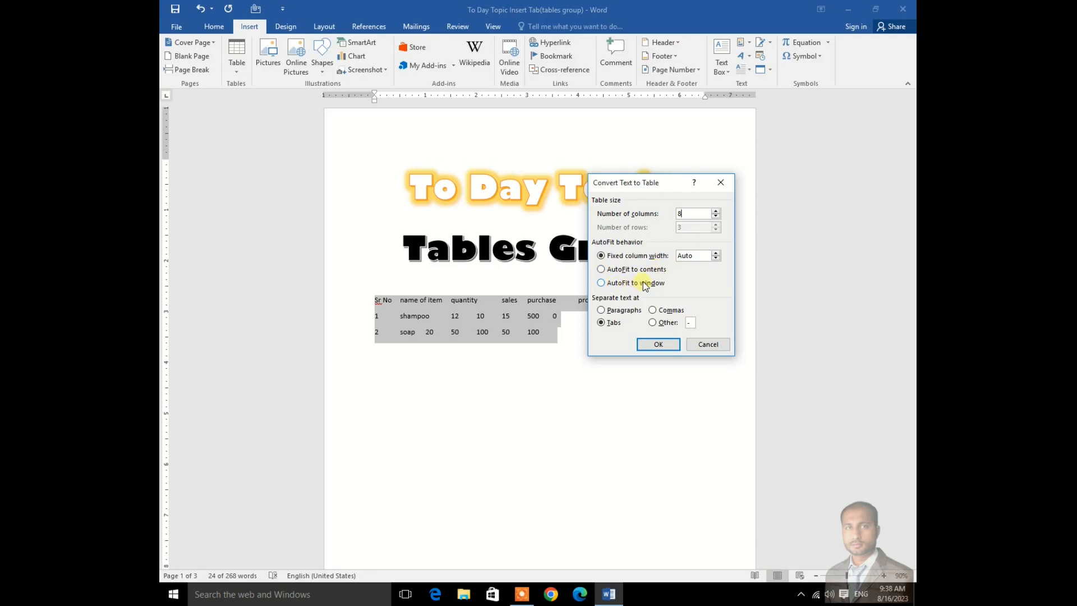
drag(655, 182, 674, 126)
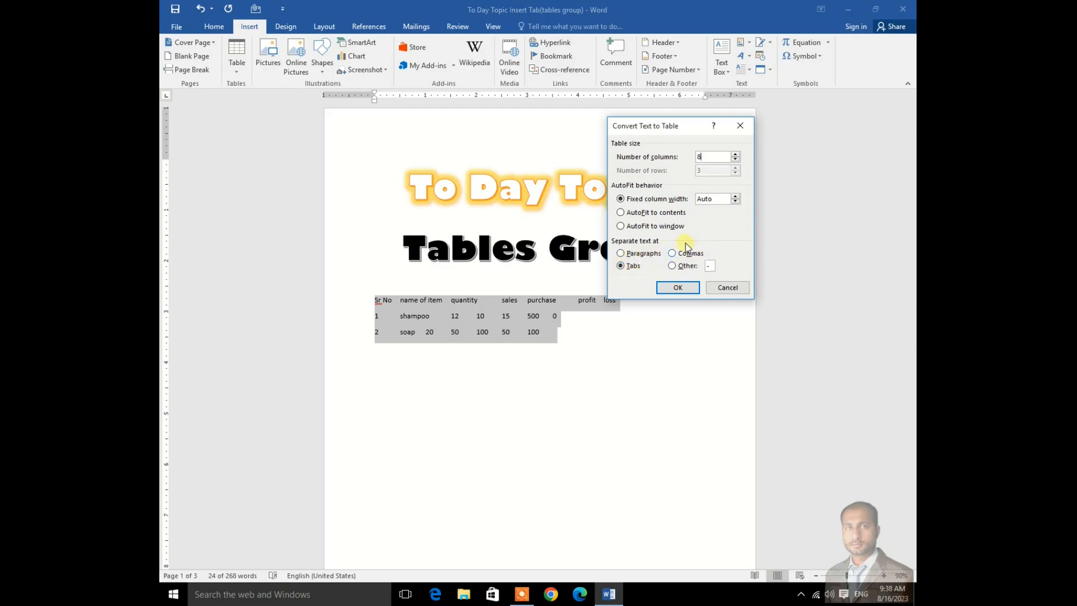
click(677, 287)
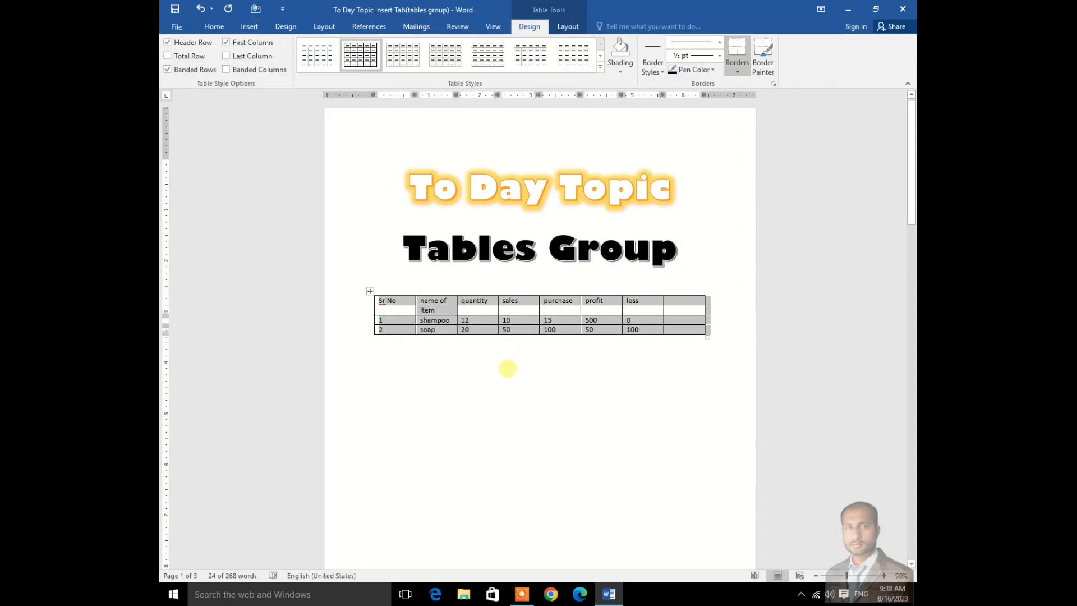
click(508, 368)
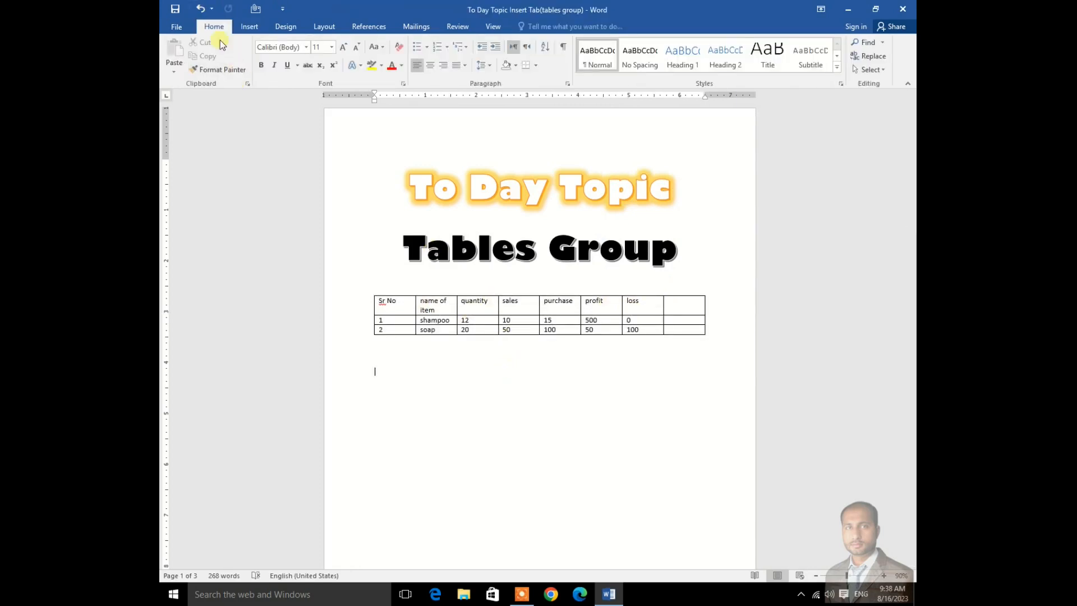
Try the other text separators for the selected item list, then convert it to an 8-column table separated at tabs
click(247, 26)
click(238, 67)
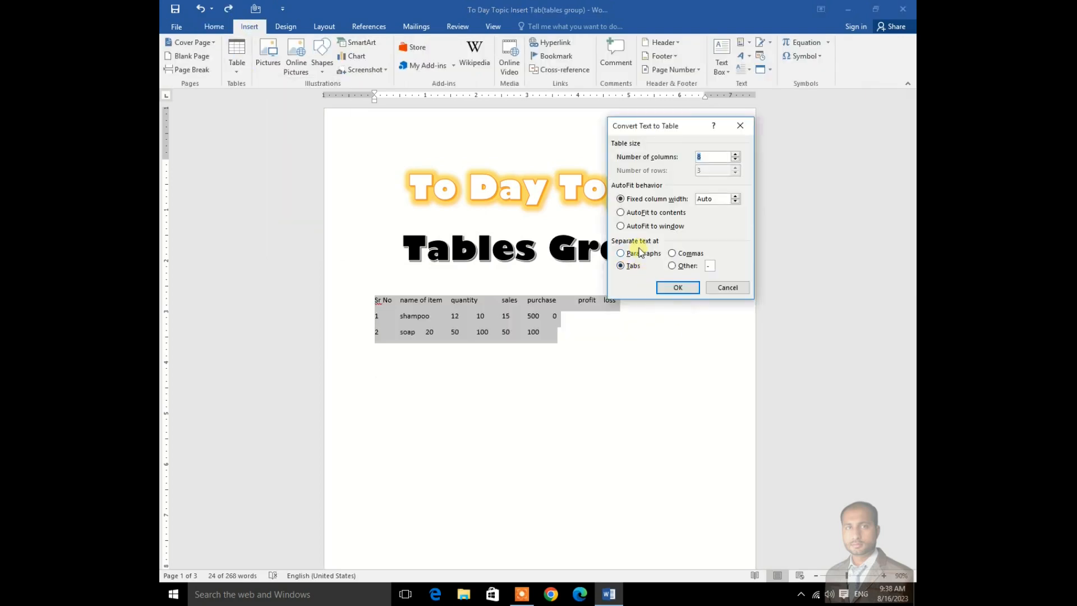
drag(659, 129, 668, 101)
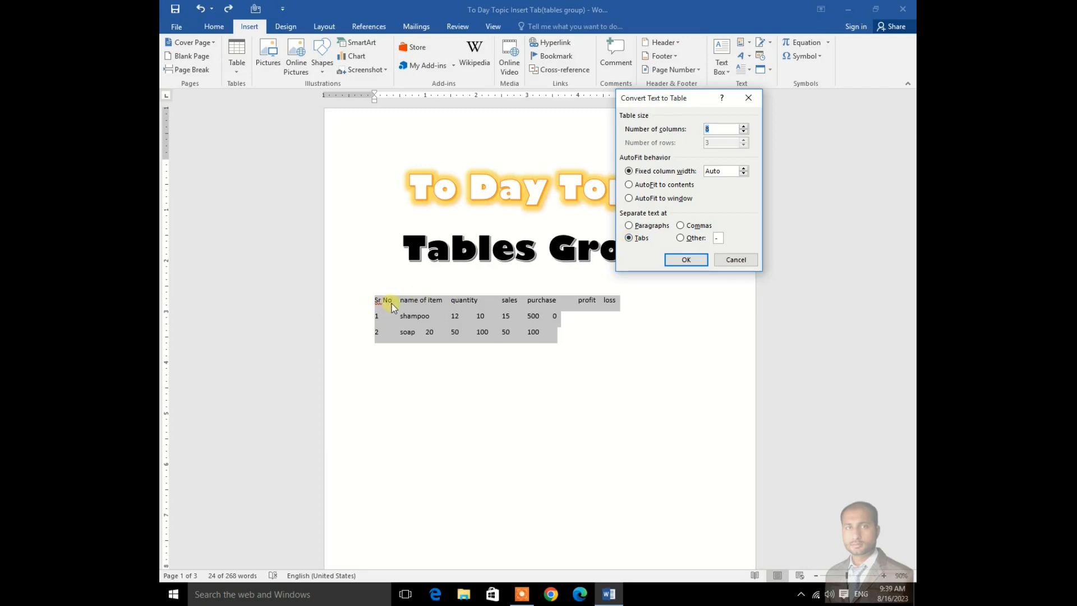
click(680, 226)
click(680, 237)
click(628, 225)
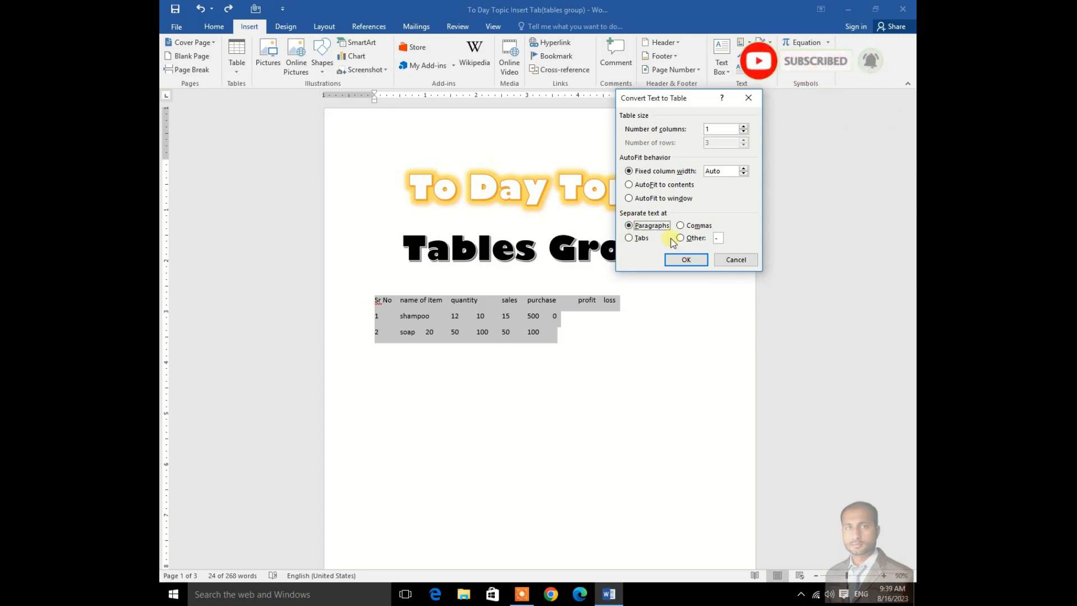
click(628, 238)
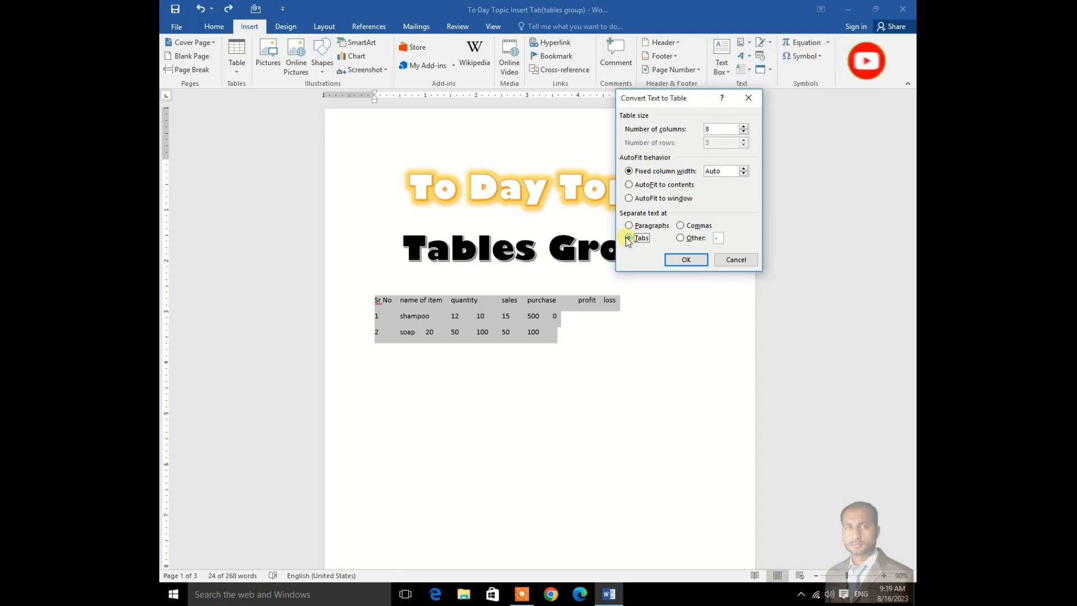
click(687, 261)
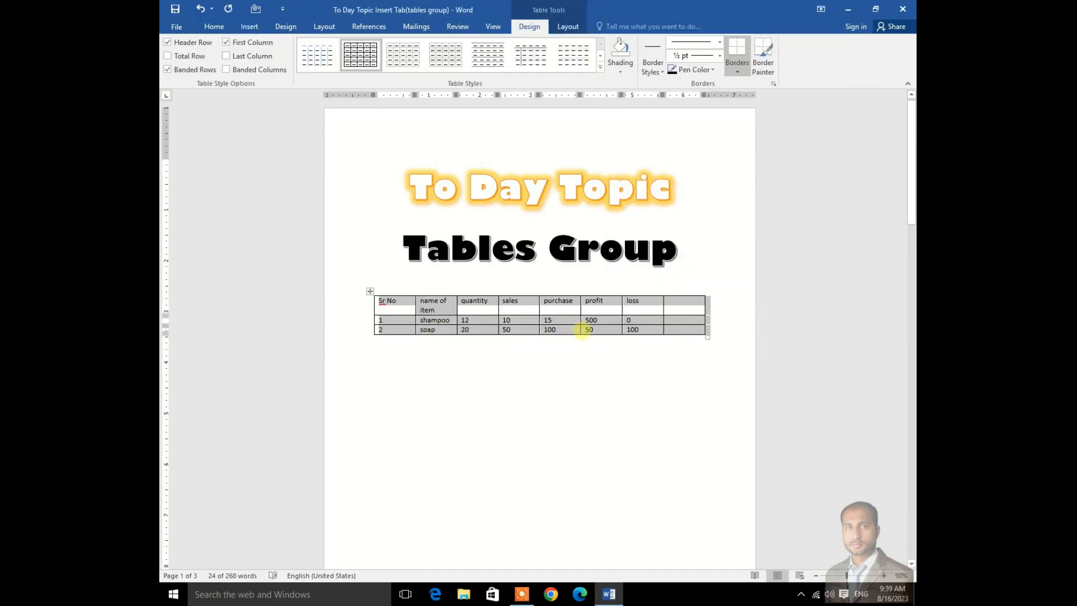
scroll(582, 329, down, 12)
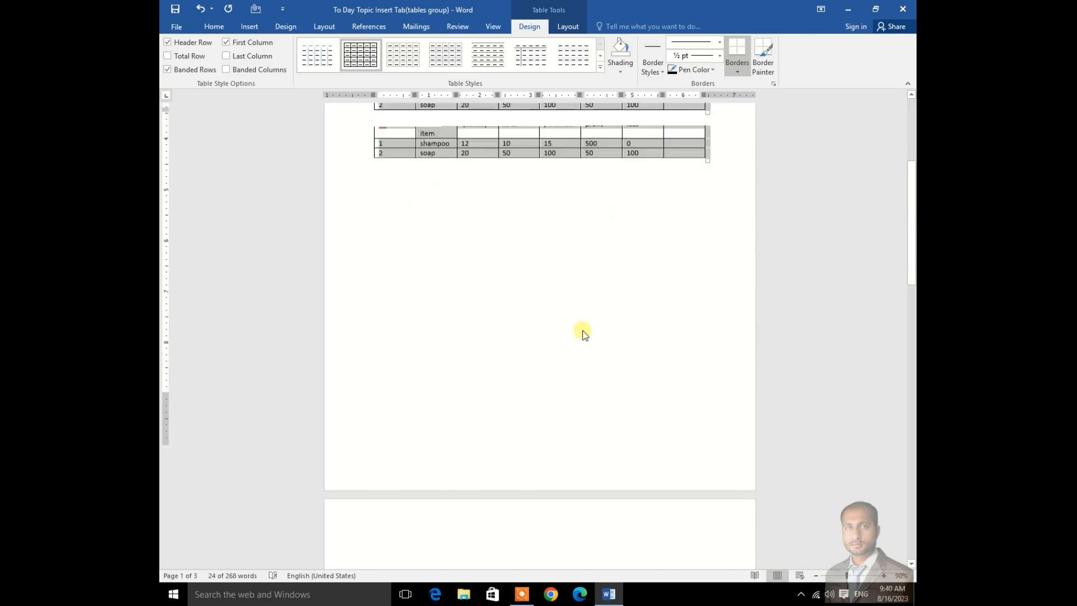
scroll(582, 329, up, 3)
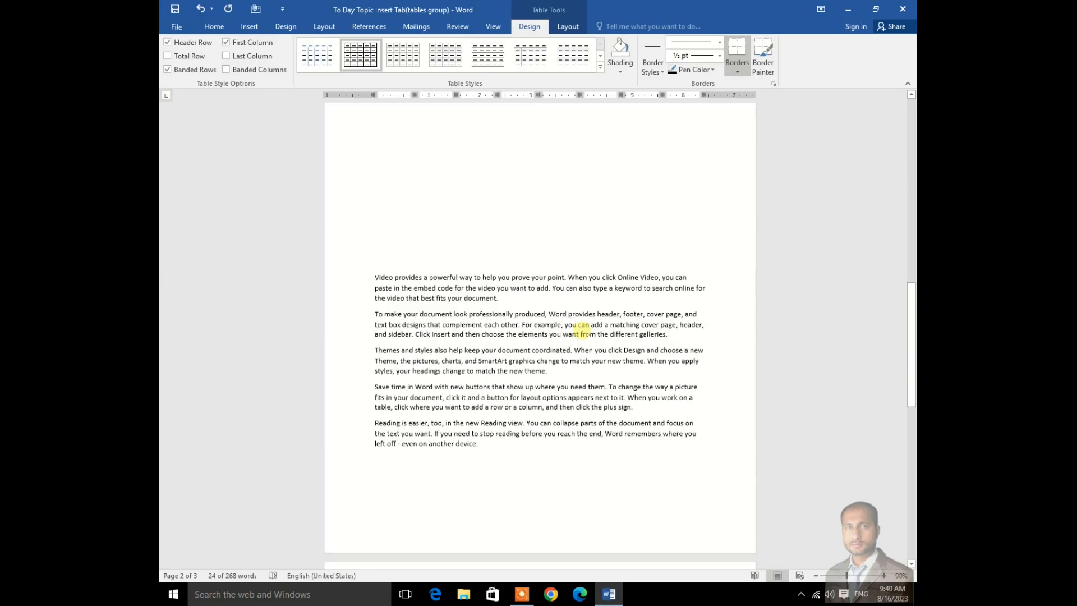
click(400, 298)
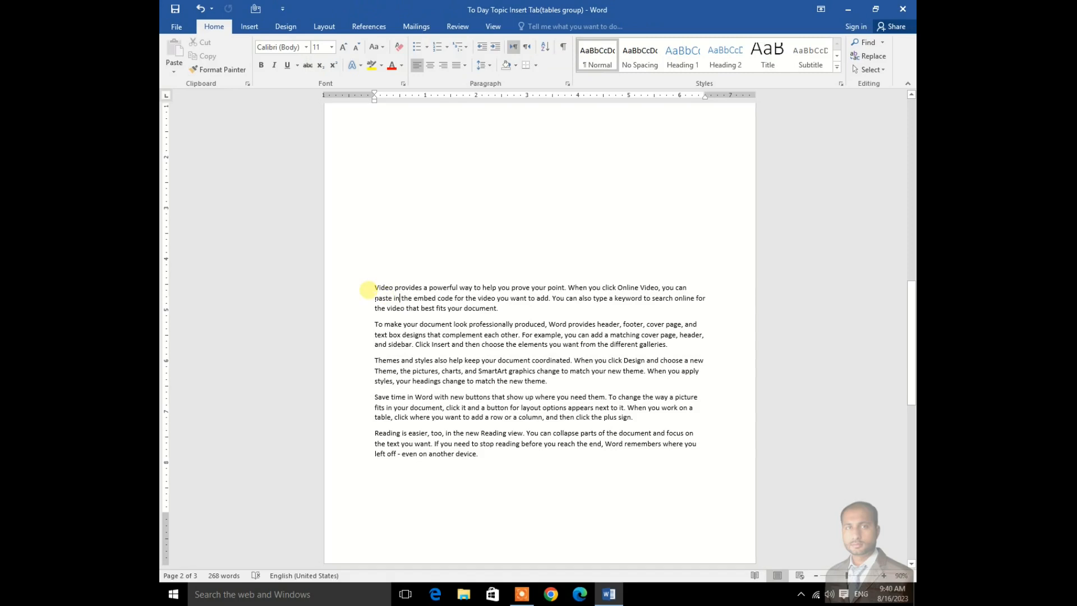
click(249, 26)
click(237, 66)
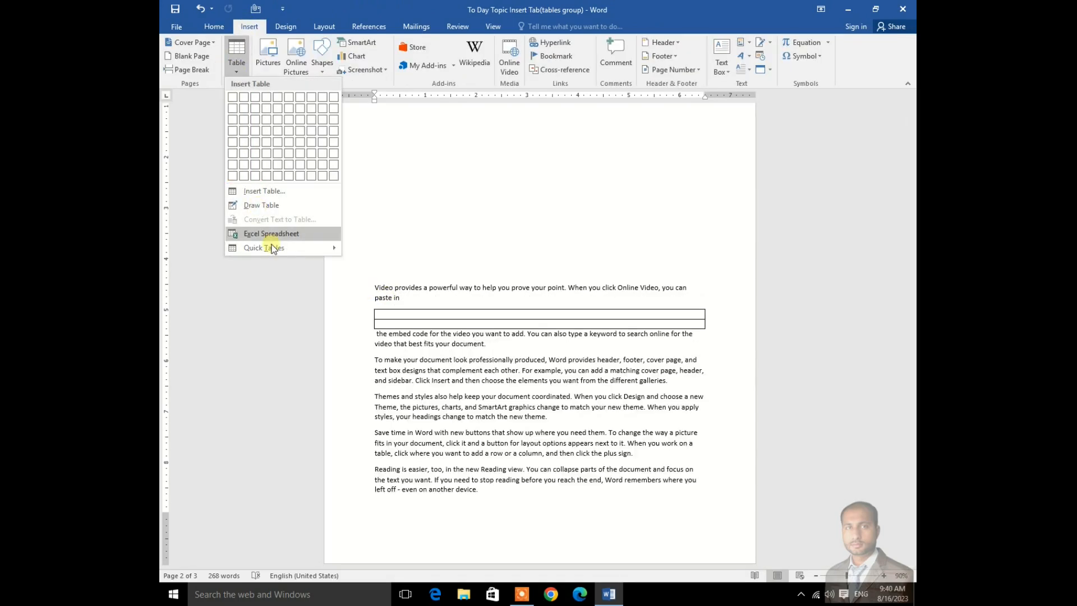
click(392, 348)
Try converting the five text paragraphs on page 2 to a table, comparing the separator options and choosing Paragraphs
drag(374, 286, 491, 455)
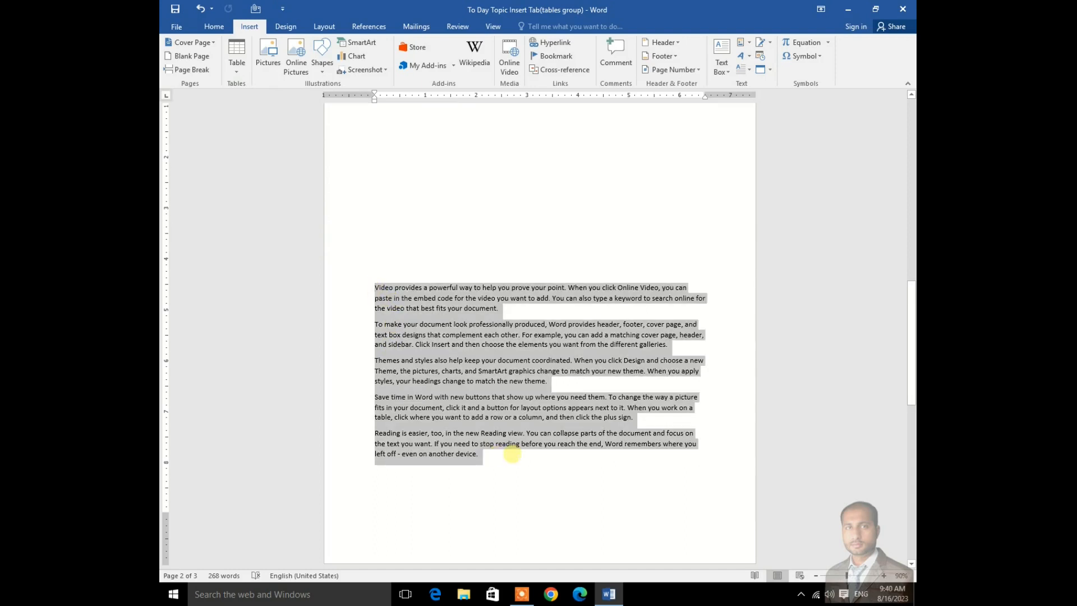
click(236, 73)
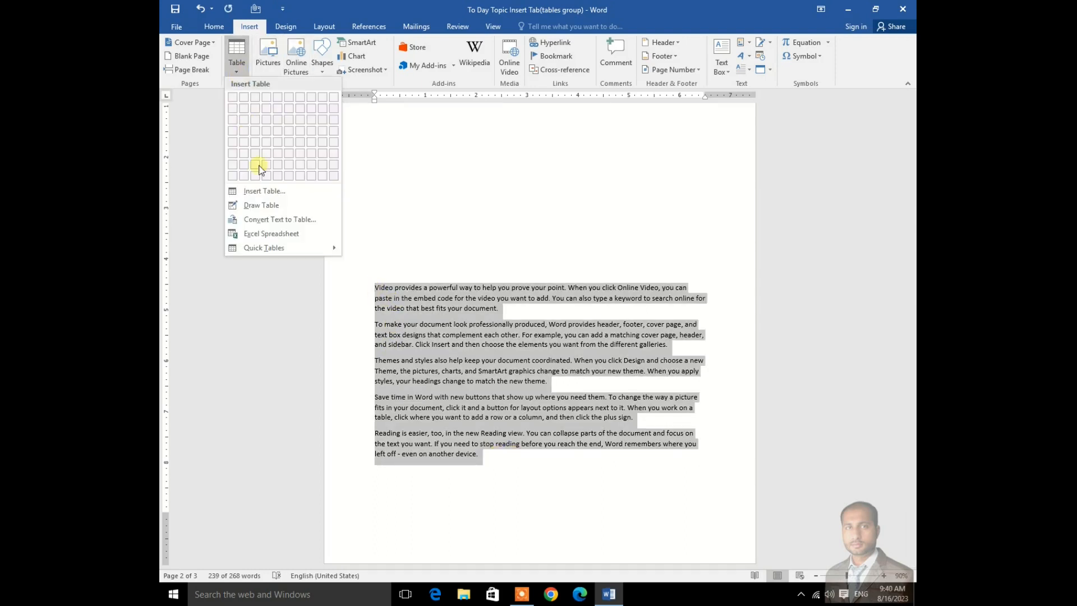
click(271, 220)
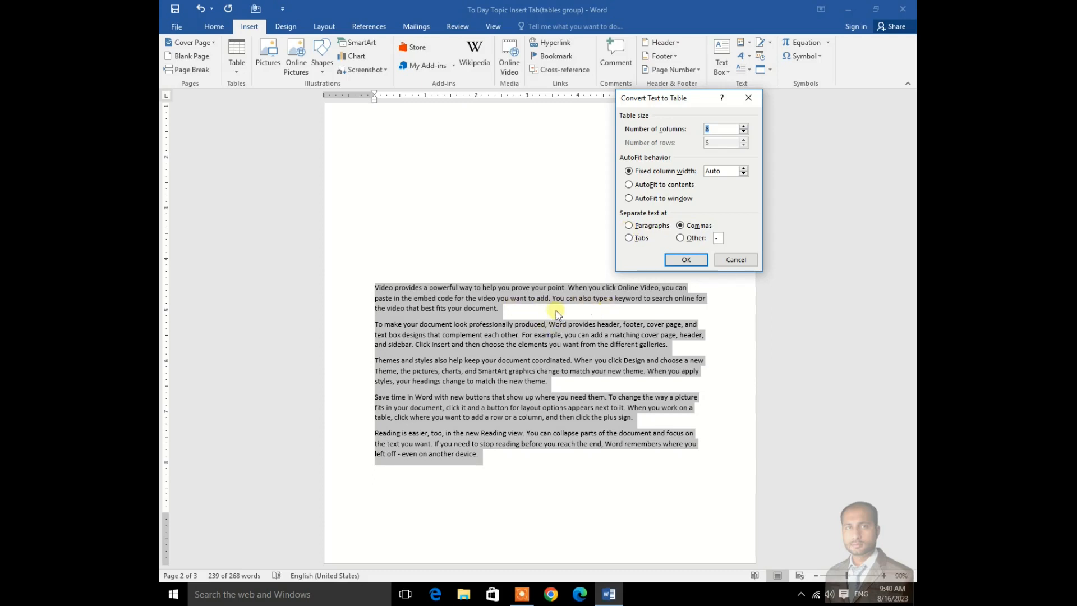
click(629, 226)
click(679, 226)
click(629, 226)
click(681, 225)
click(629, 238)
click(681, 238)
click(629, 225)
click(686, 260)
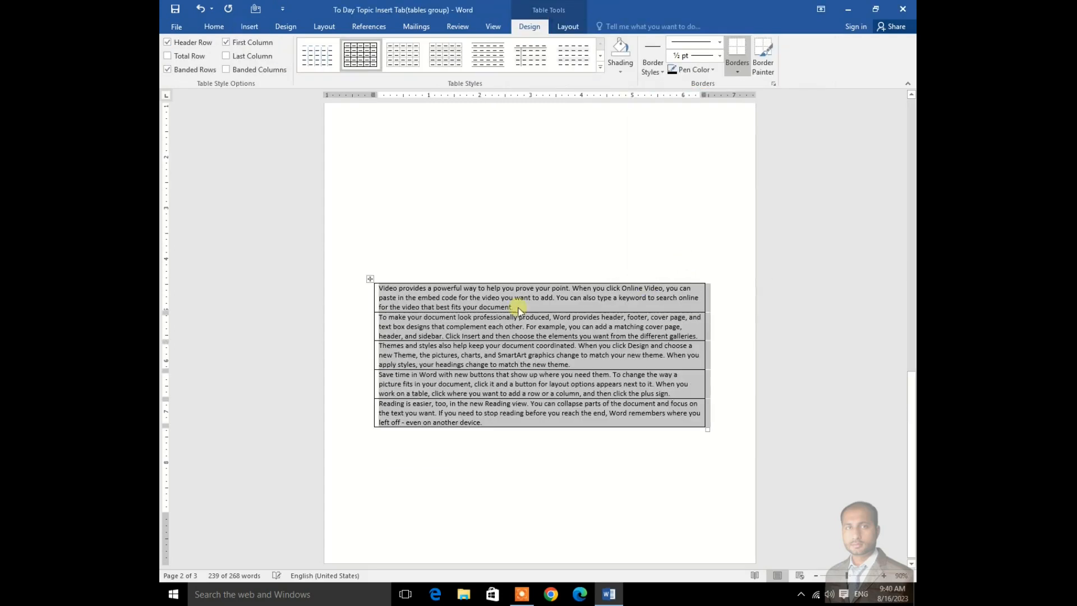
click(475, 298)
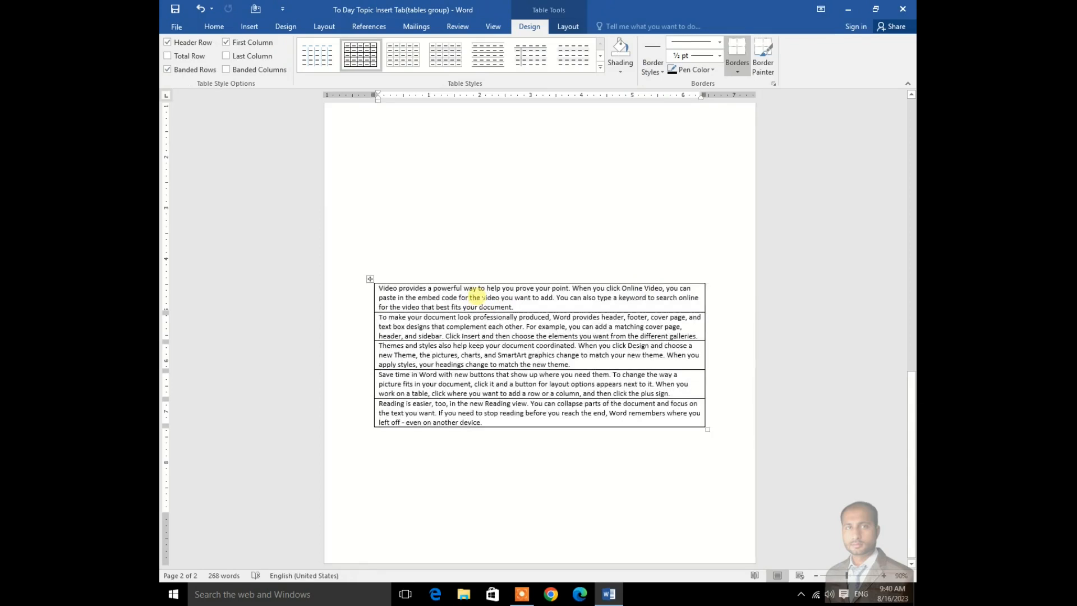
key(ctrl+z)
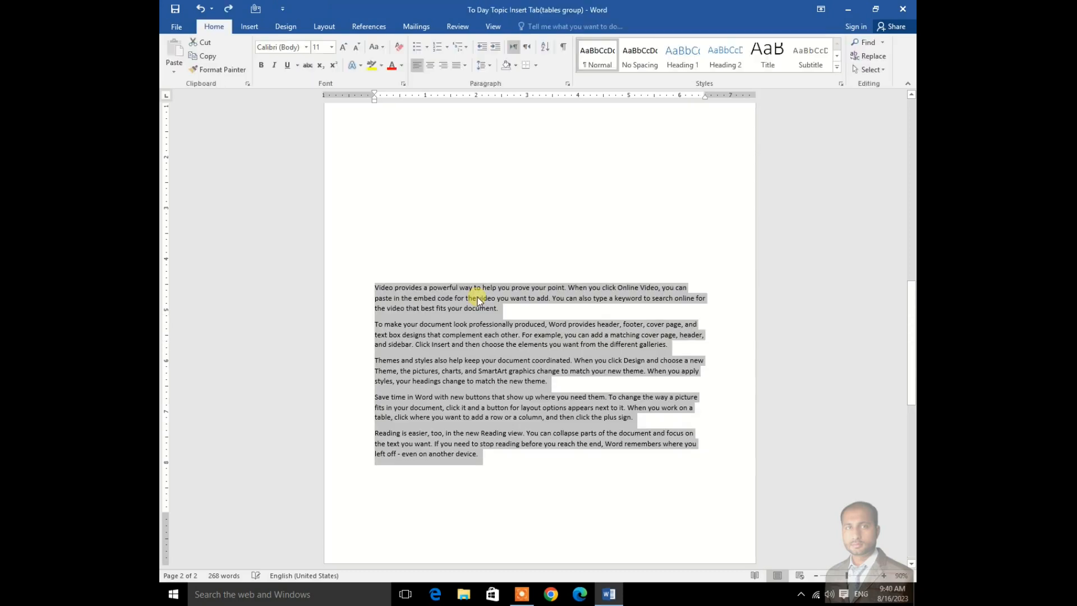
Insert an embedded Excel spreadsheet below the Tables Group heading on page 1
scroll(477, 297, up, 5)
scroll(477, 296, up, 10)
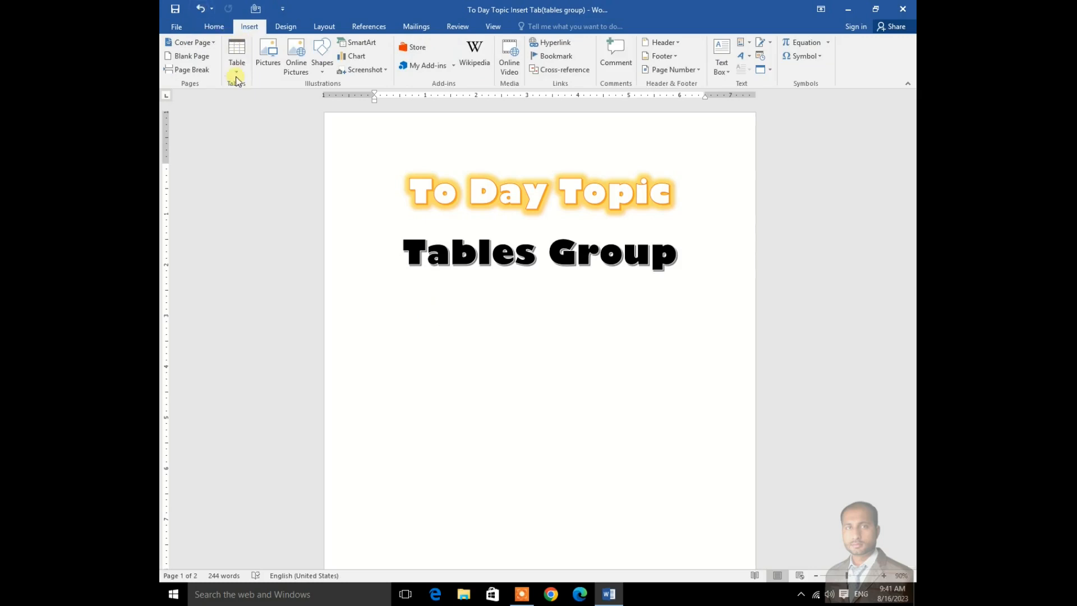
click(236, 76)
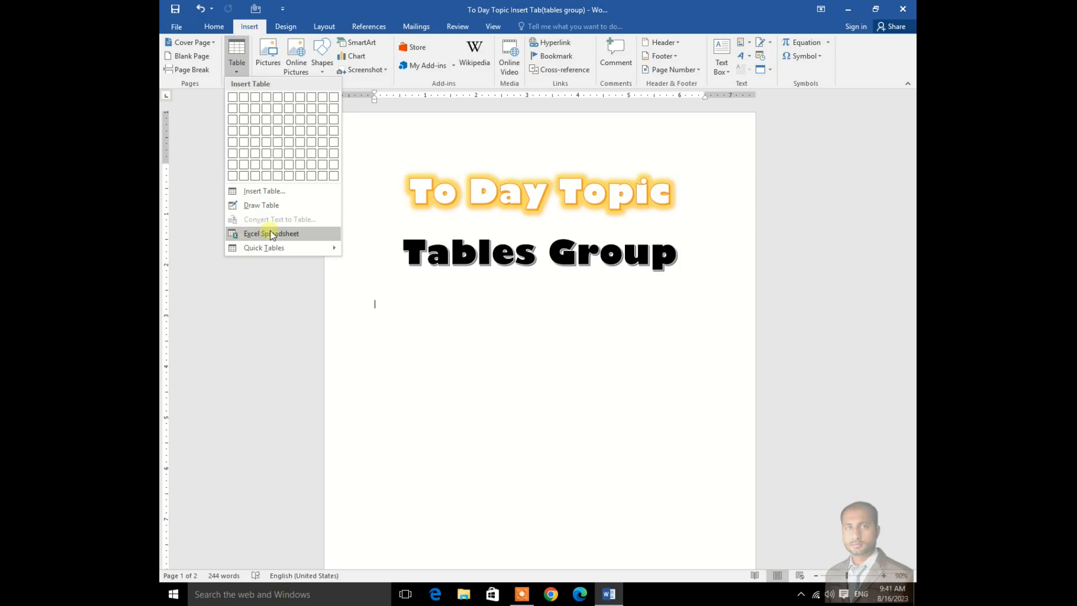
click(265, 233)
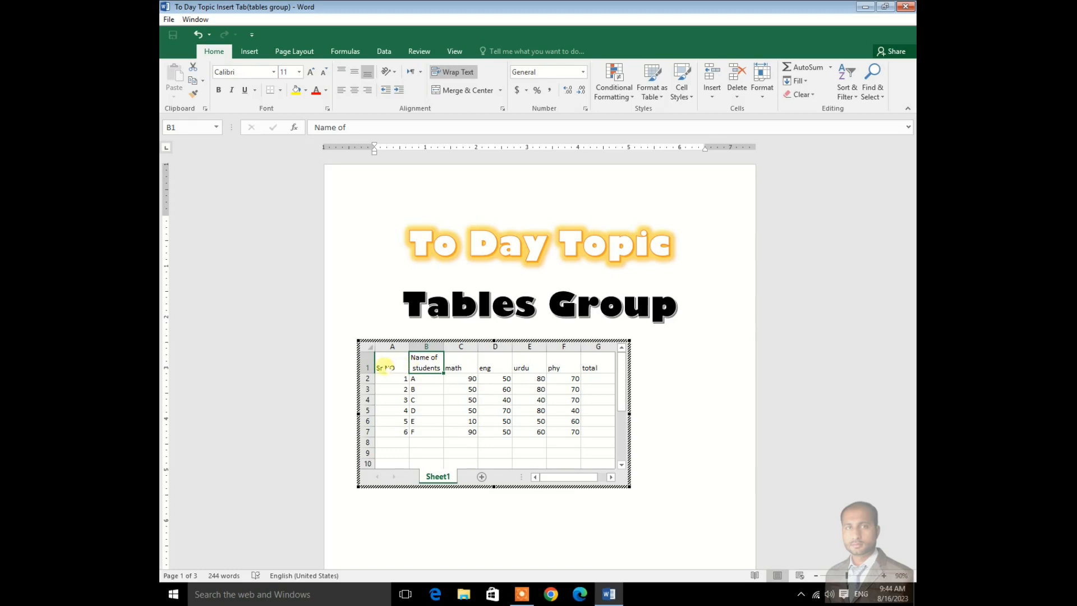
Bold the header cells A1:G1 at font size 11 and bold the student names in B2:B7
drag(384, 365, 589, 365)
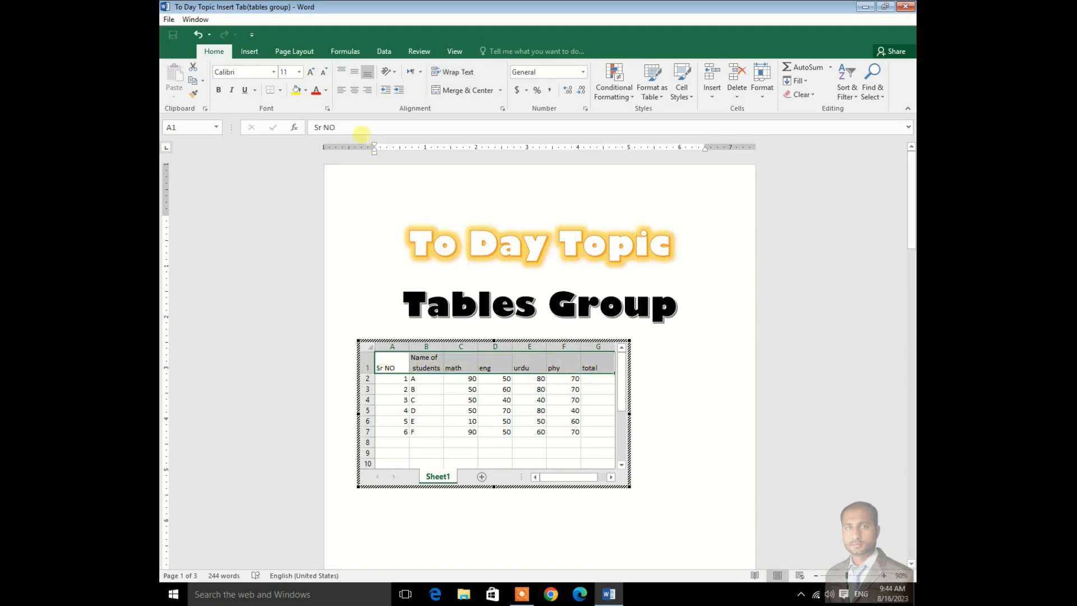
click(219, 90)
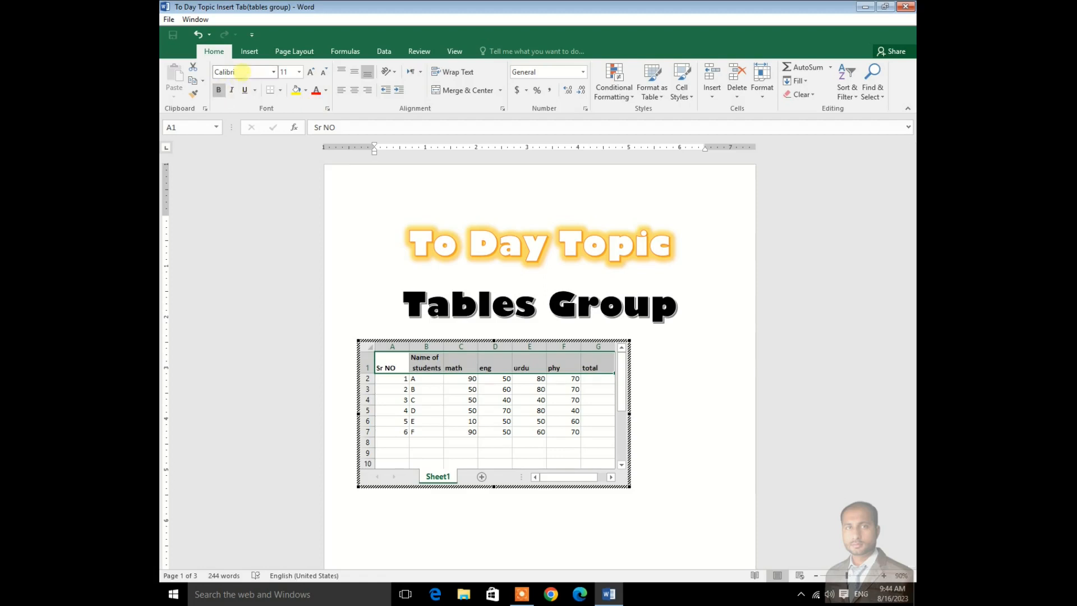
click(310, 71)
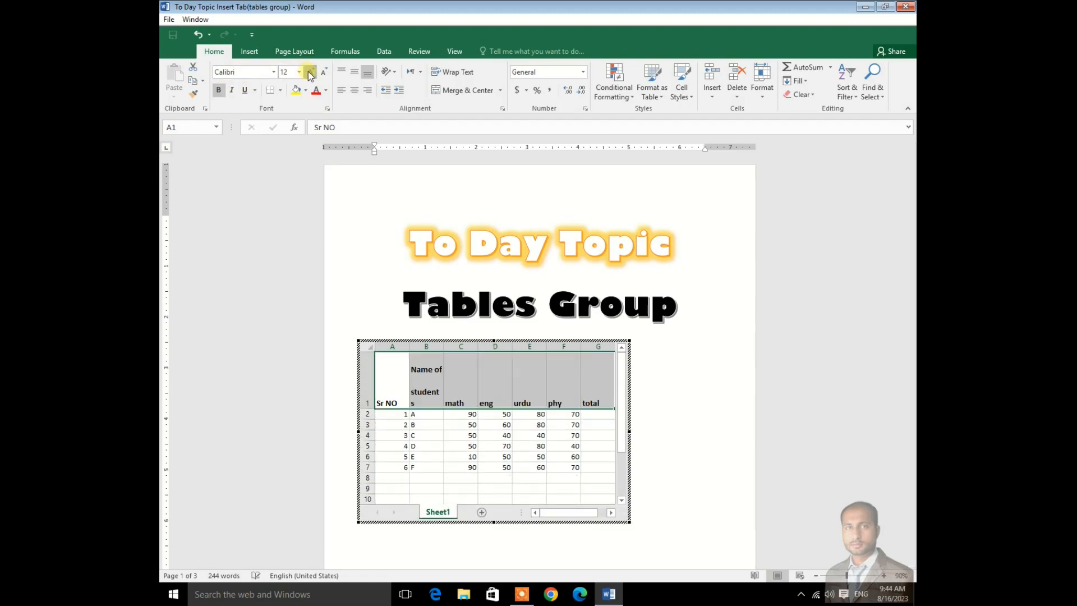
click(324, 73)
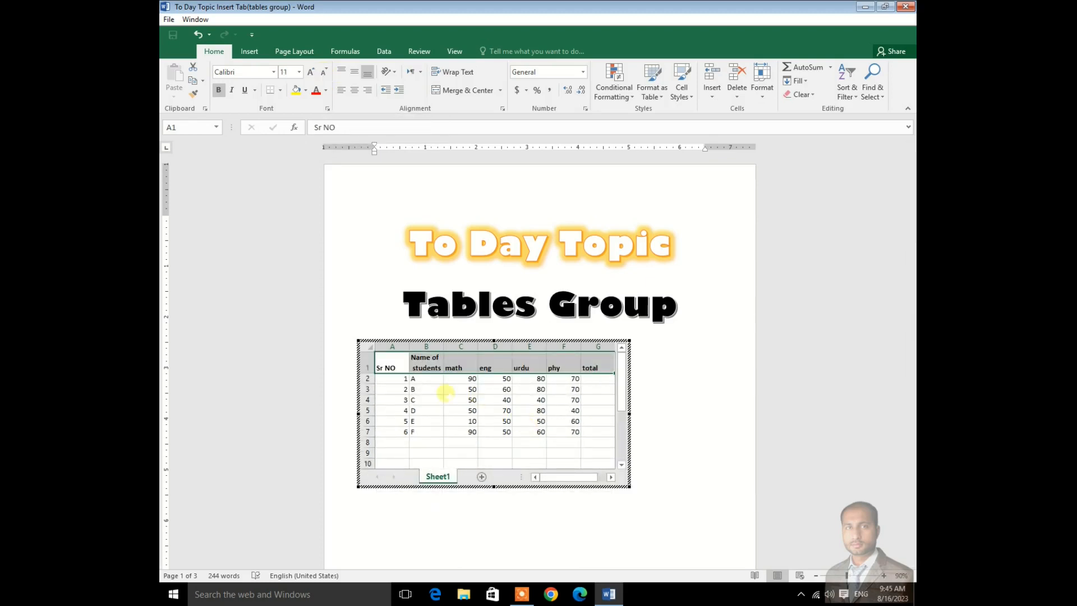
drag(418, 380, 430, 433)
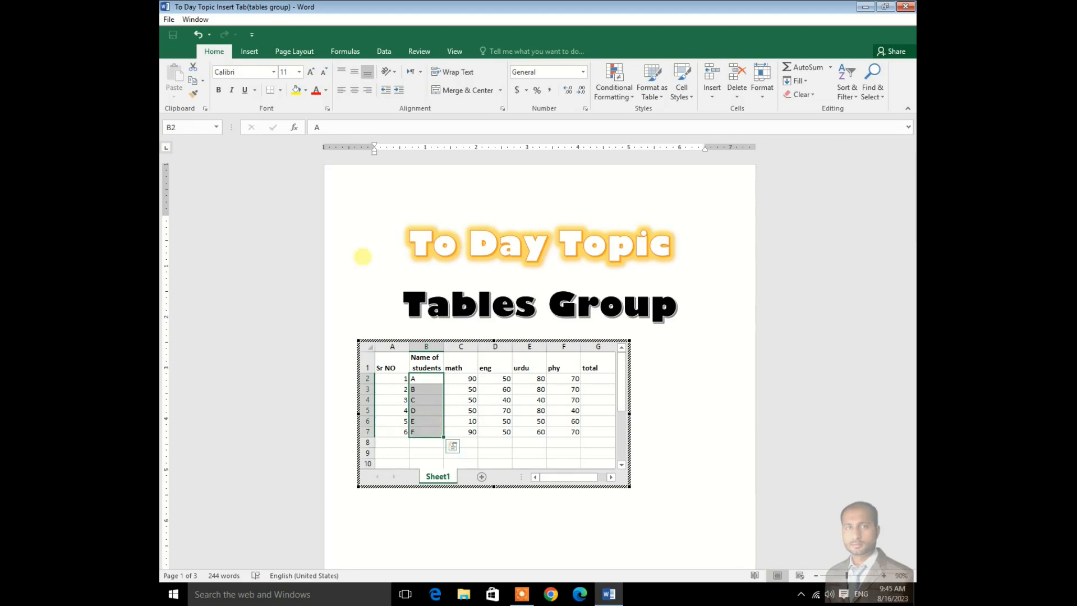
click(218, 89)
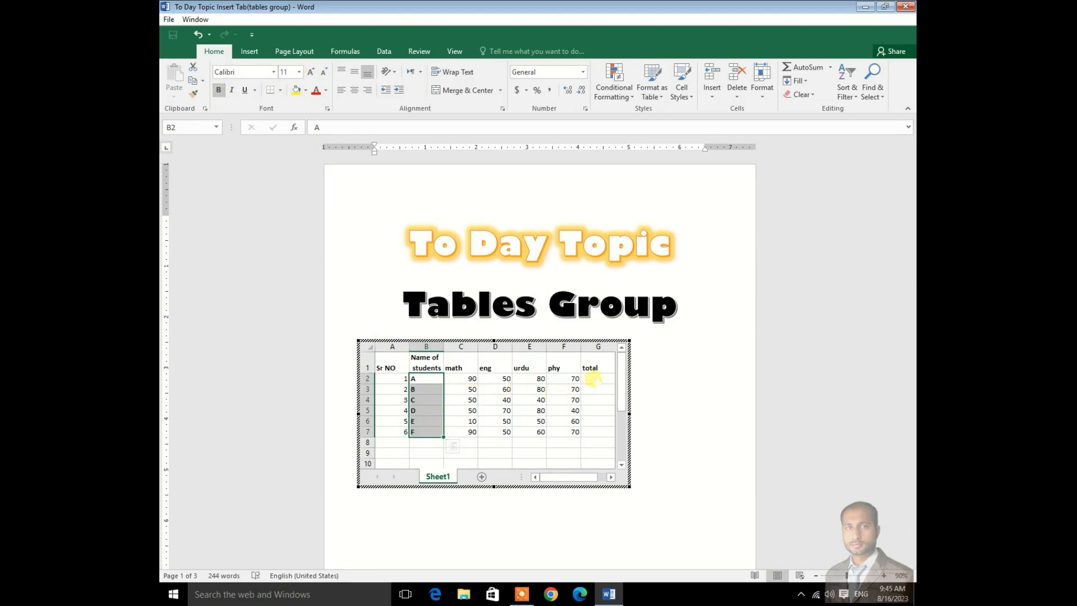
Total student A's marks from C2:F2 in cell G2 with AutoSum
click(595, 379)
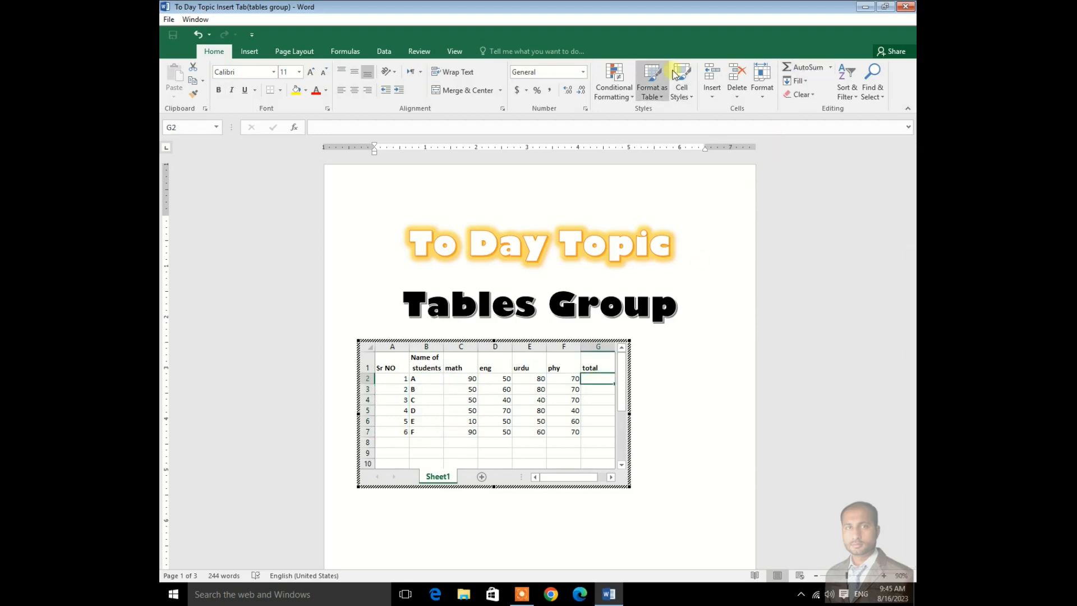
click(806, 68)
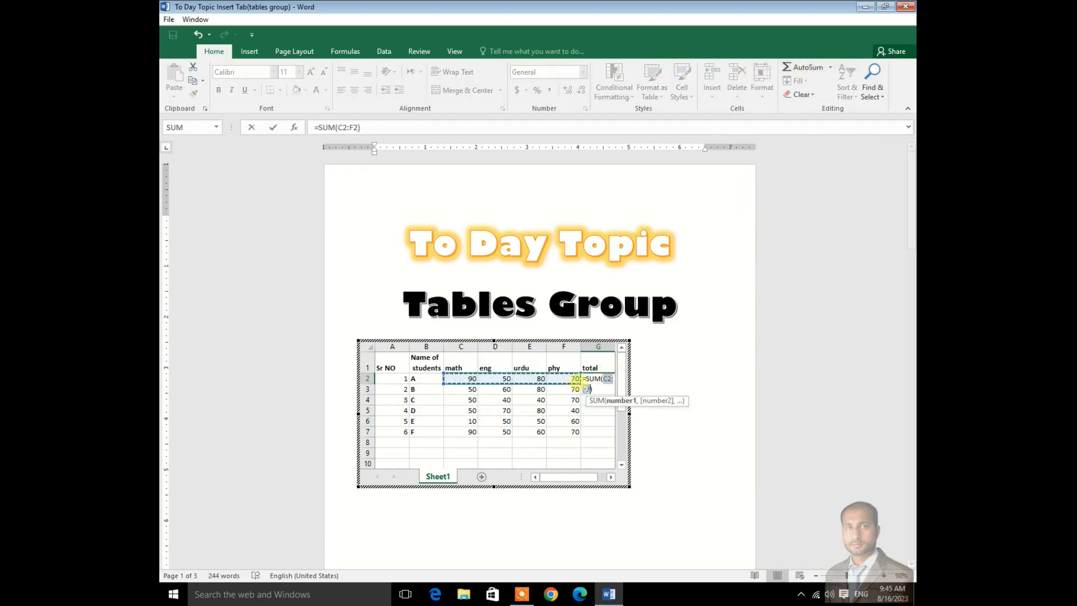
key(Return)
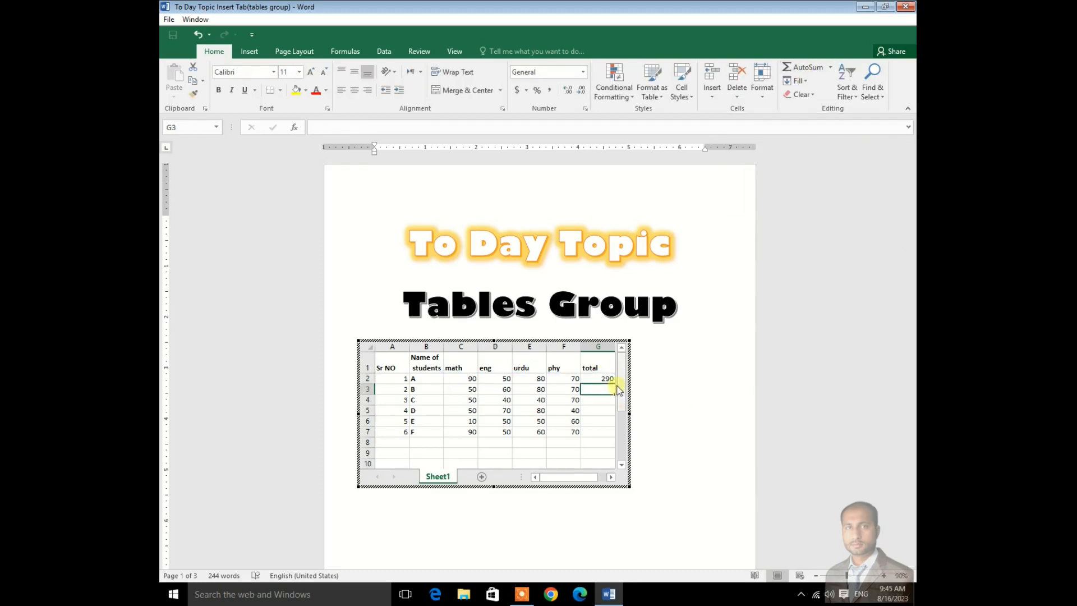
Fill the total formula from G2 down to G7 and leave the embedded spreadsheet for the document
click(609, 378)
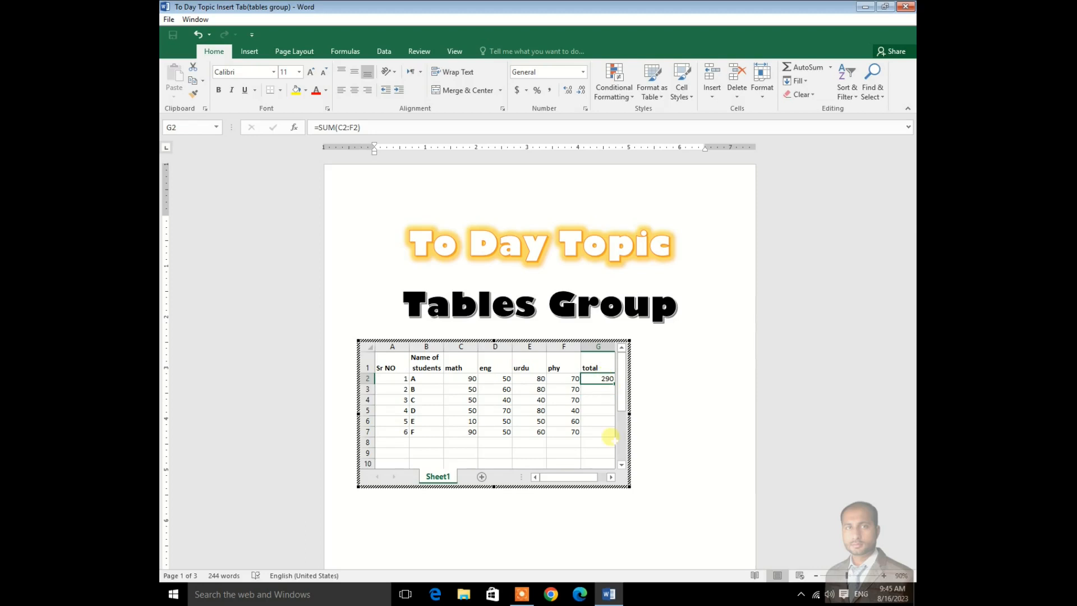
click(613, 477)
drag(580, 383, 580, 433)
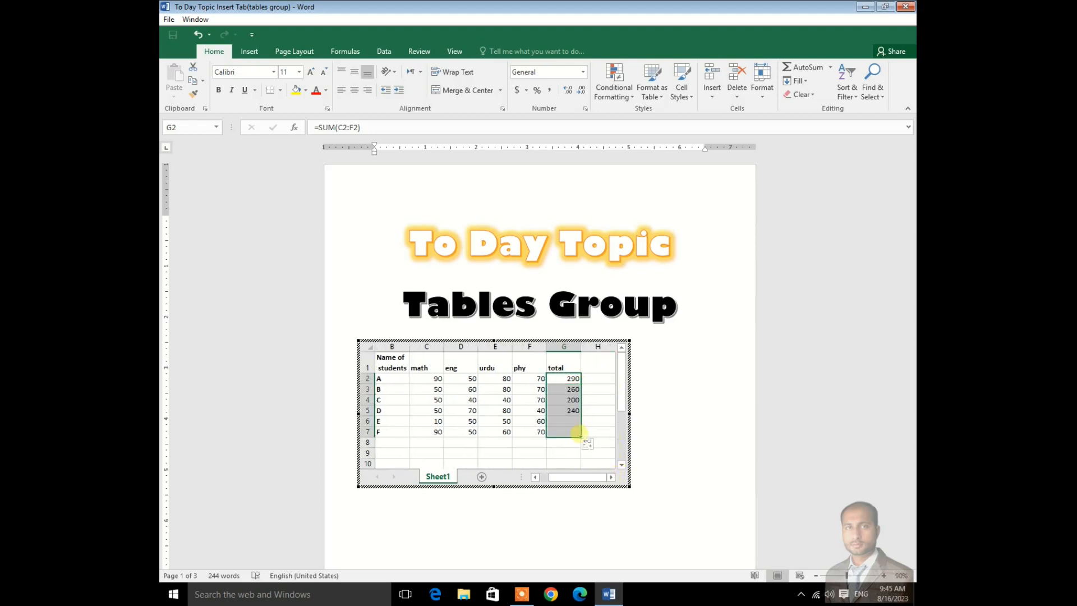
drag(586, 478, 570, 478)
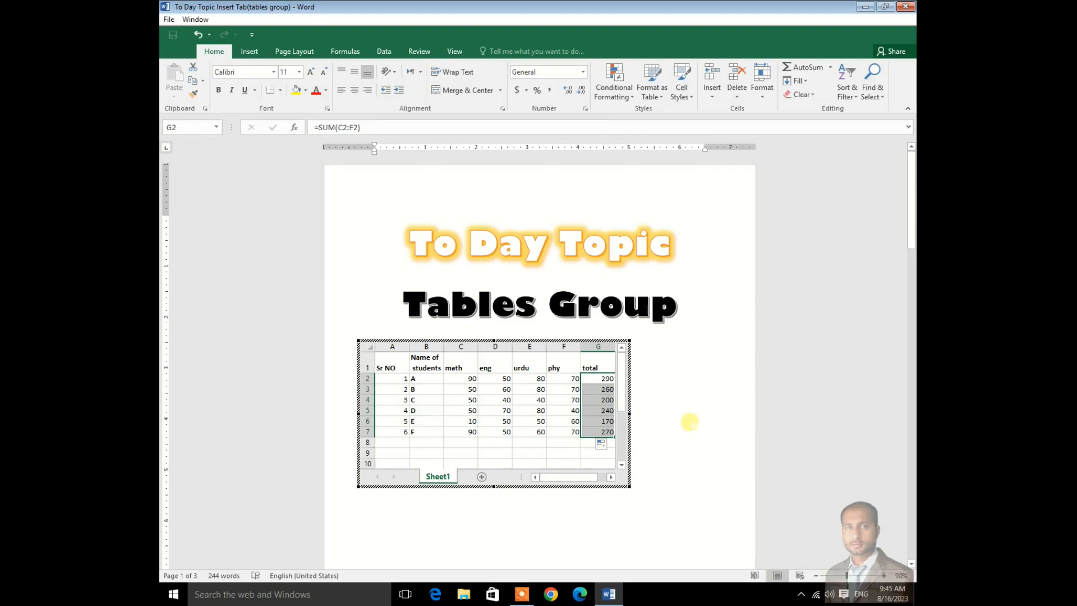
click(689, 422)
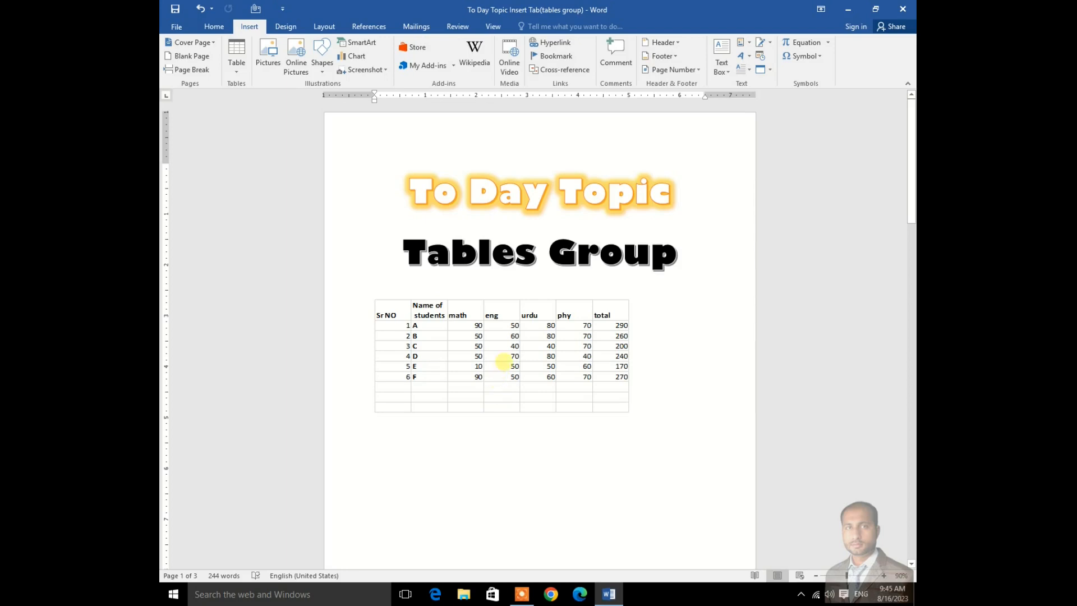
Reopen the embedded marks spreadsheet for editing and return to the document
double_click(501, 340)
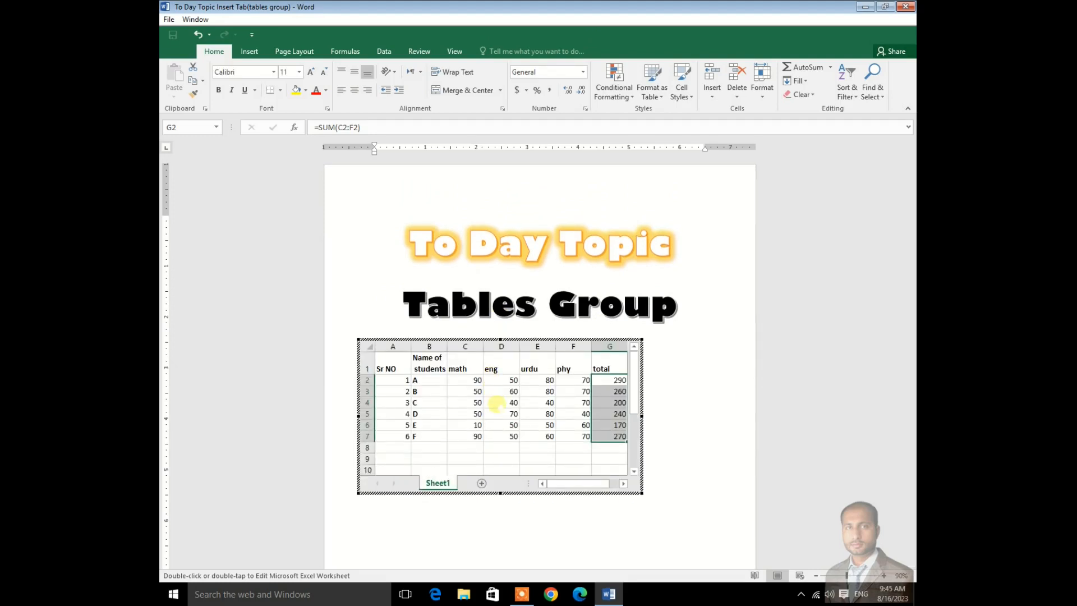
click(577, 448)
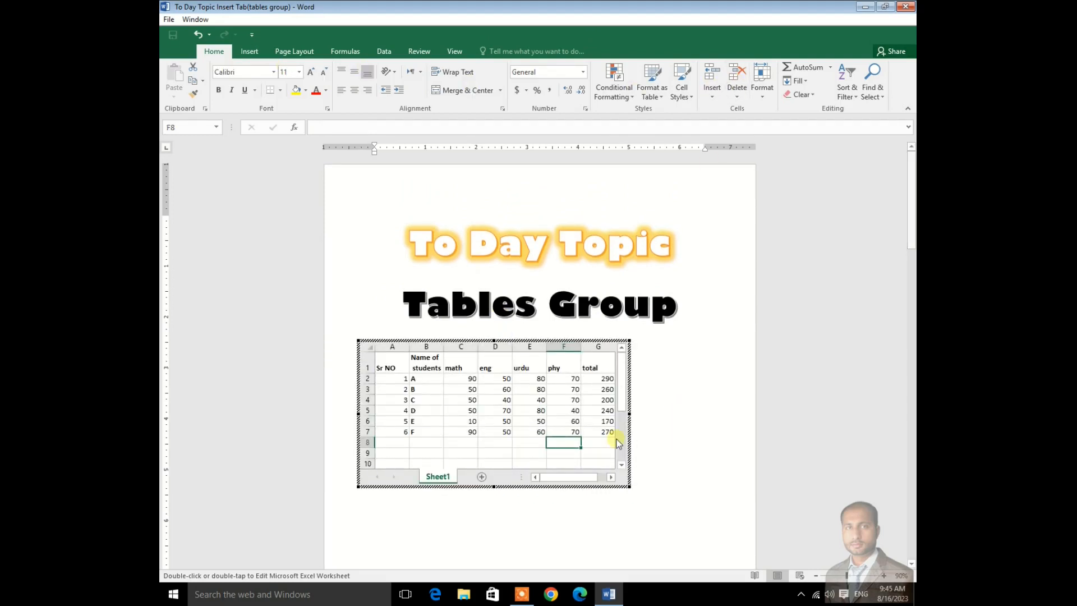
click(693, 451)
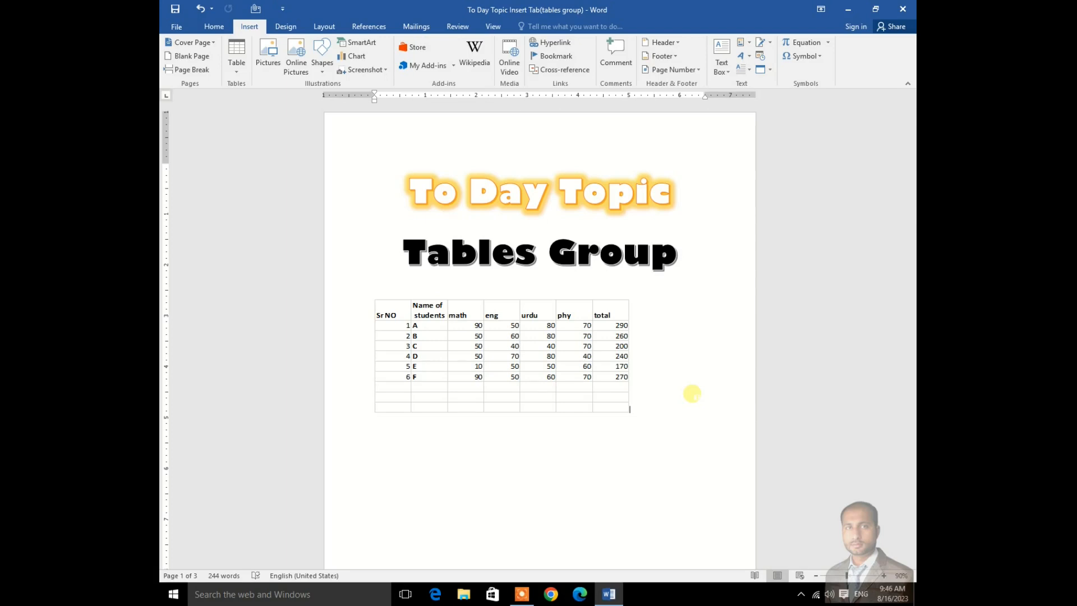
Delete the embedded spreadsheet below the Tables Group heading and insert the Calendar 2 quick table in its place
click(387, 314)
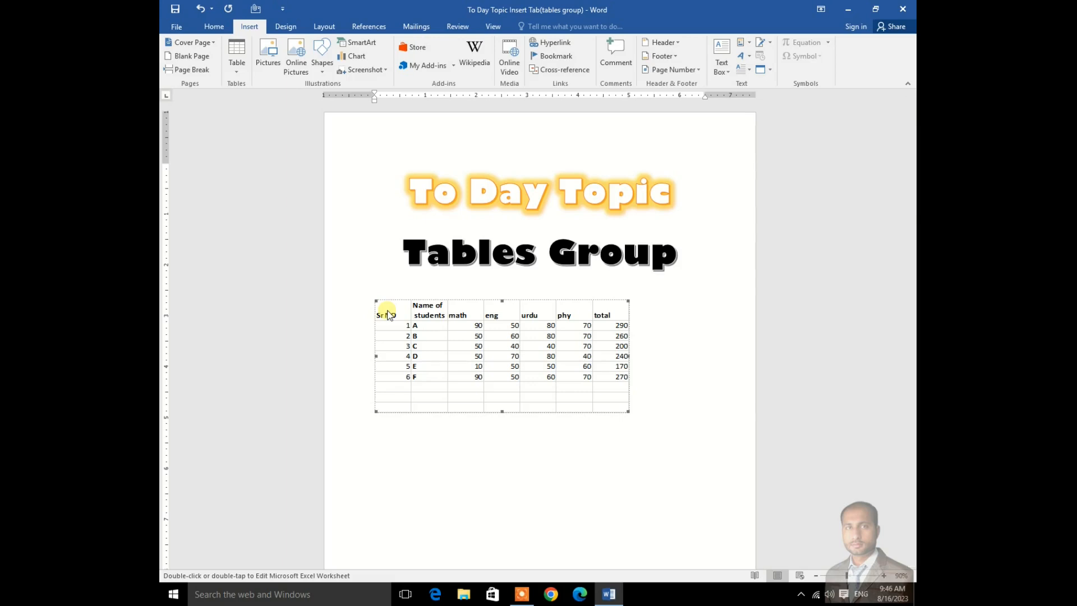
key(Delete)
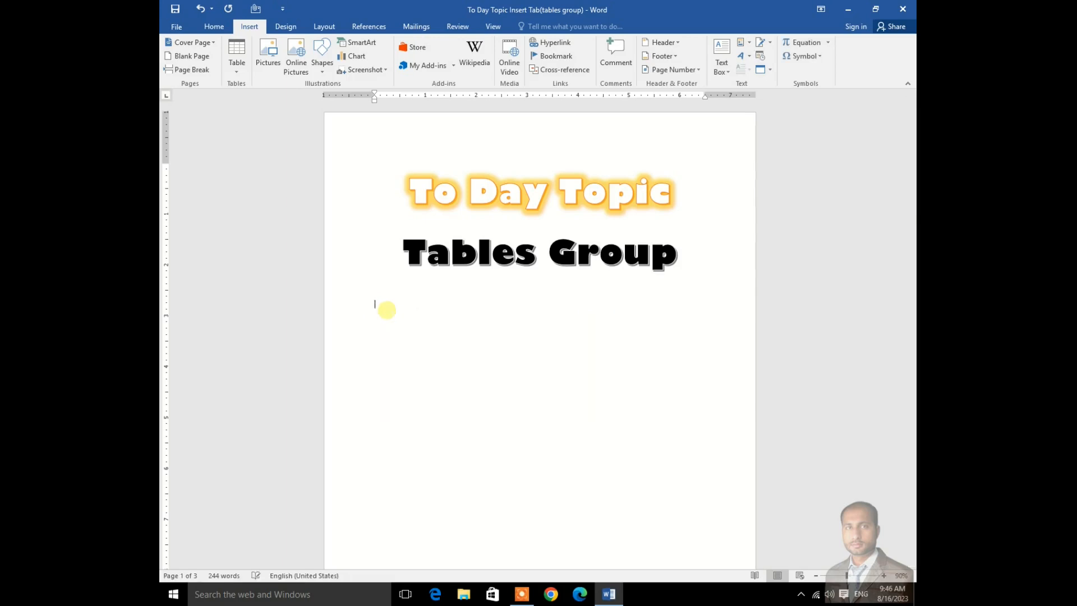
click(241, 79)
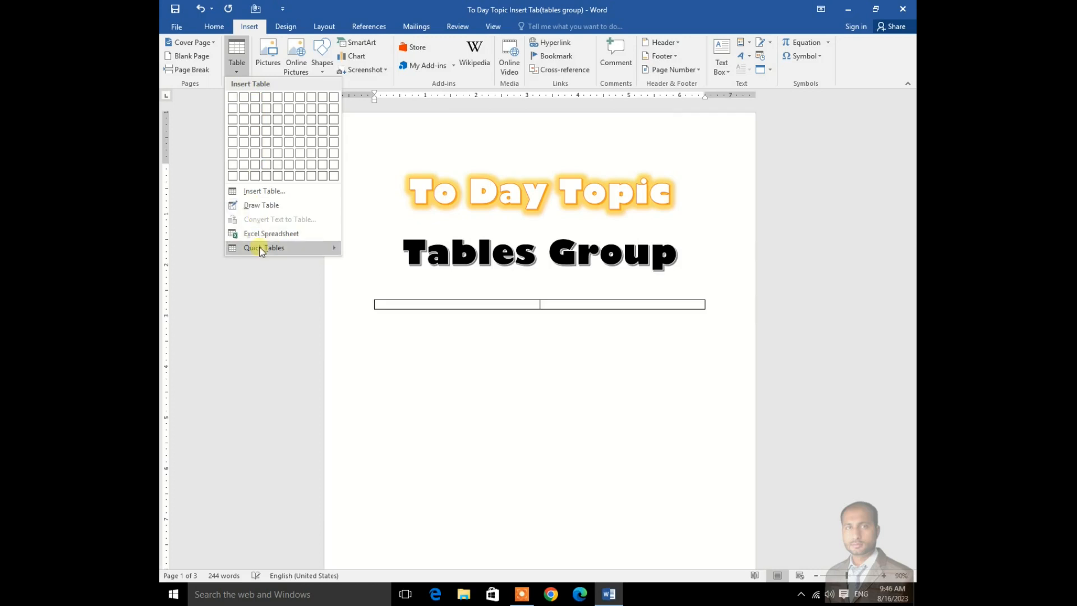
mouse_move(261, 251)
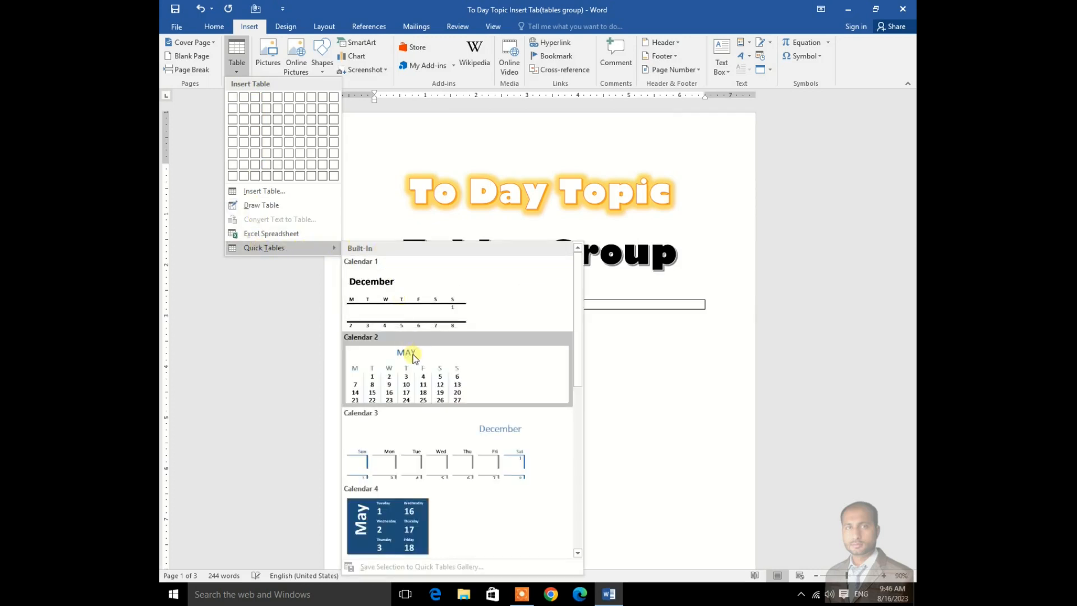
scroll(459, 412, down, 5)
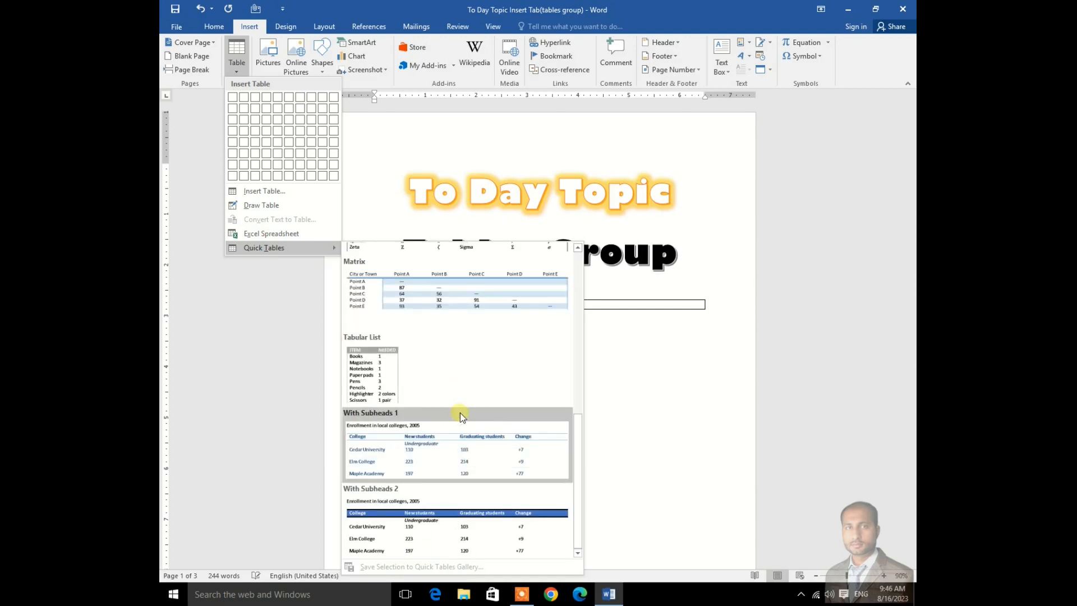
scroll(460, 412, up, 3)
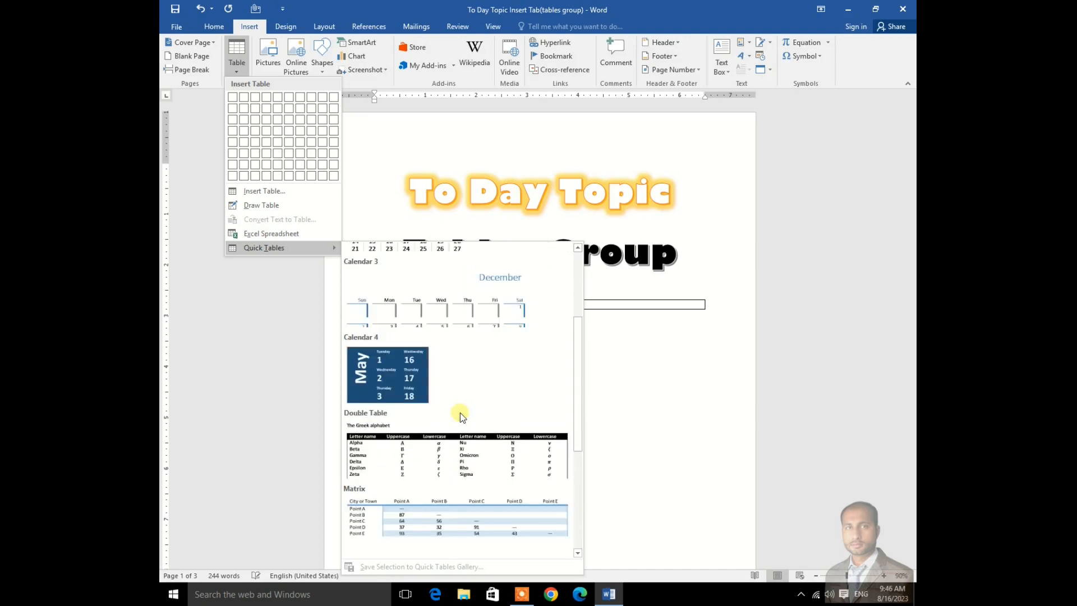
scroll(460, 412, up, 3)
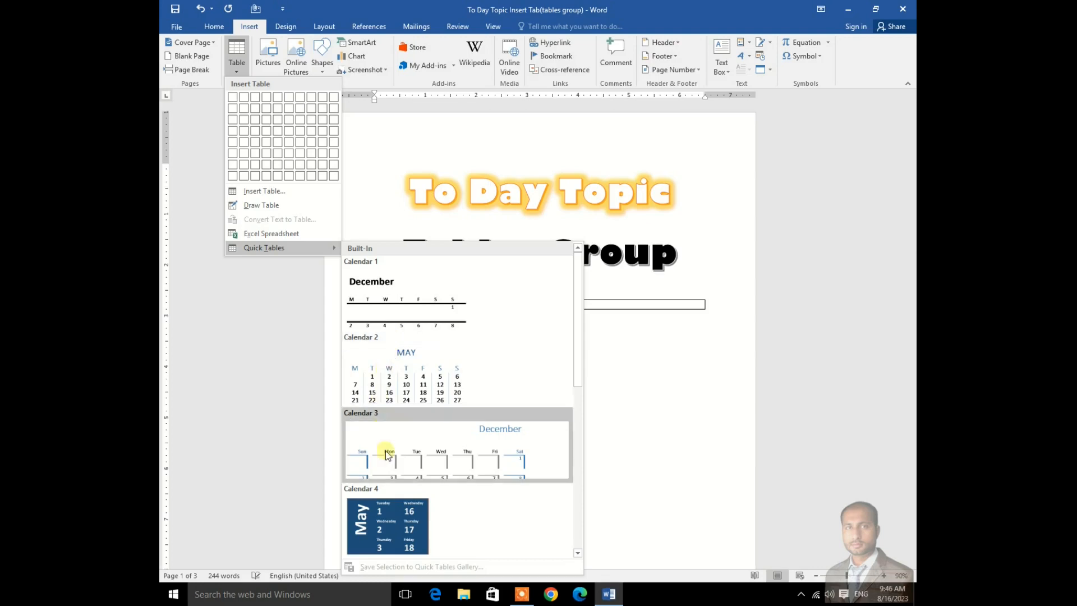
scroll(387, 454, down, 5)
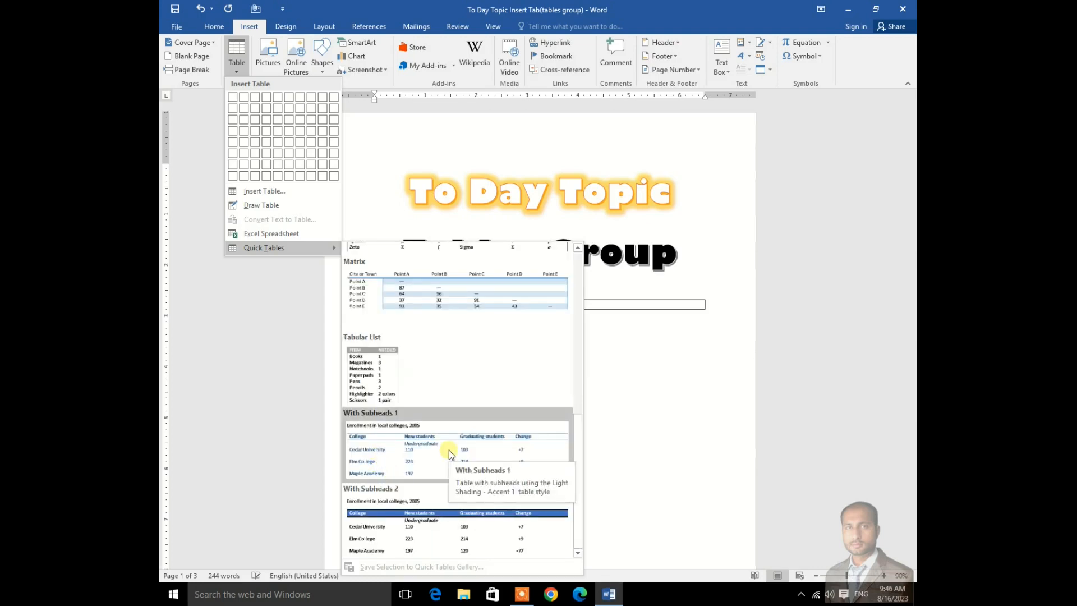
scroll(435, 379, up, 5)
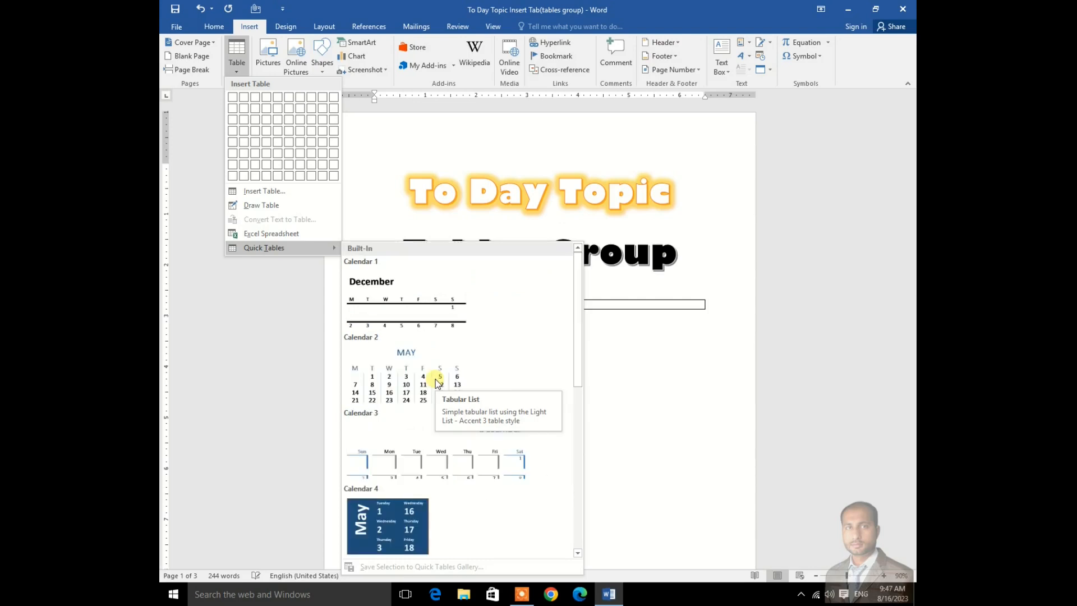
click(376, 372)
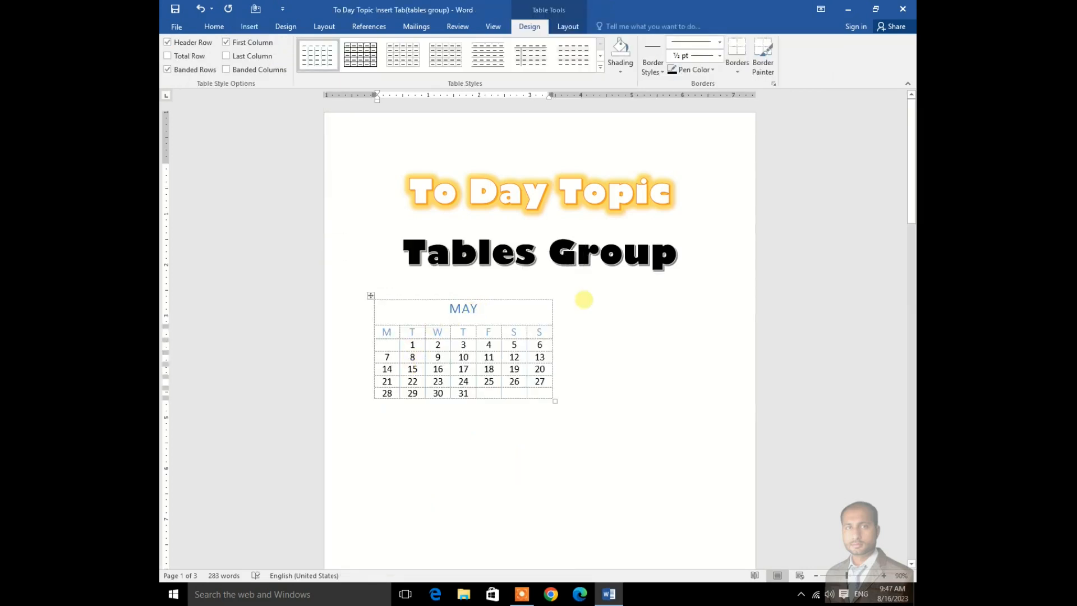
Replace the calendar's month title with AUGUST
key(BackSpace)
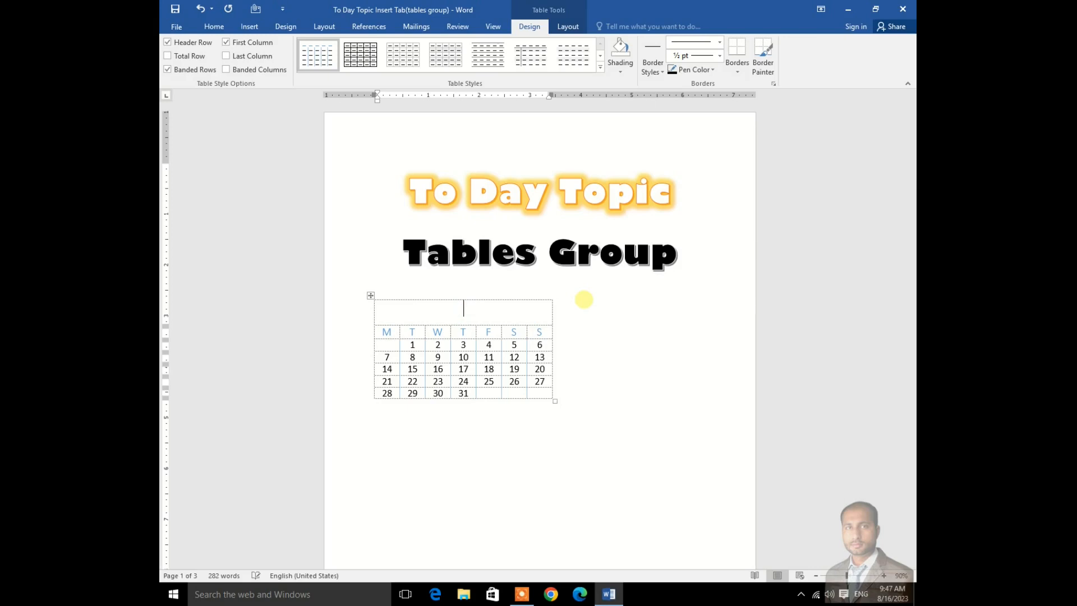
text(AUGUST)
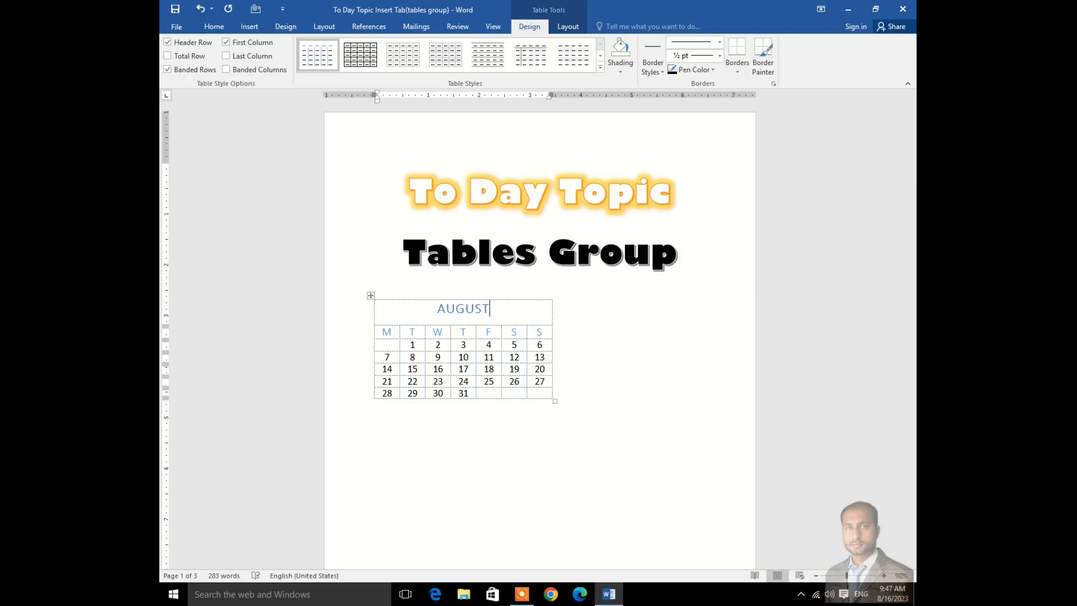
click(412, 345)
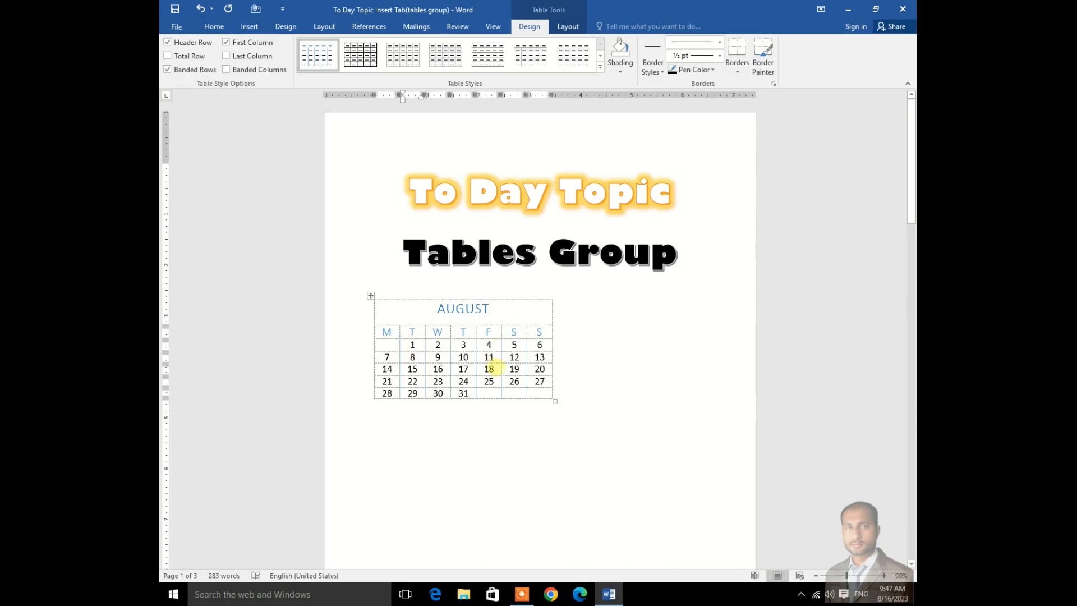
click(584, 379)
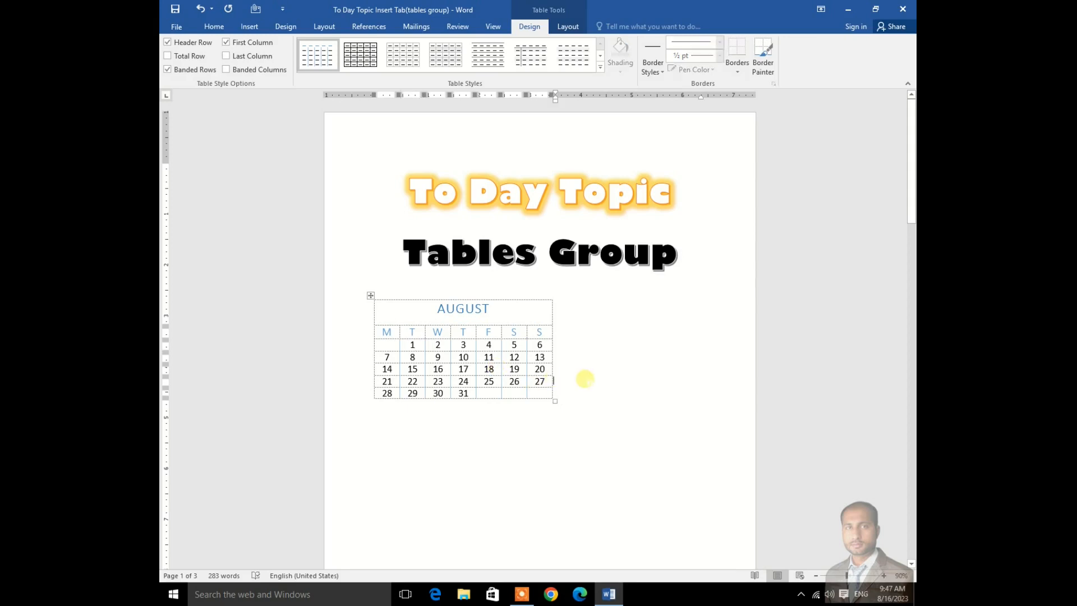
key(Return)
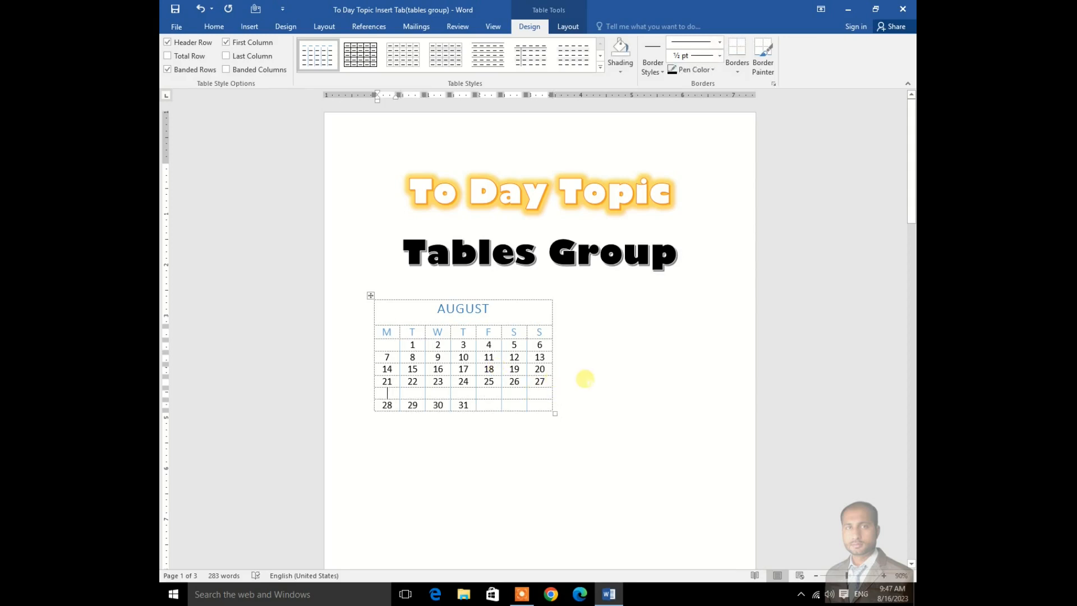
key(ctrl+z)
Insert the With Subheads 1 quick table in the empty paragraph below the August calendar
click(472, 435)
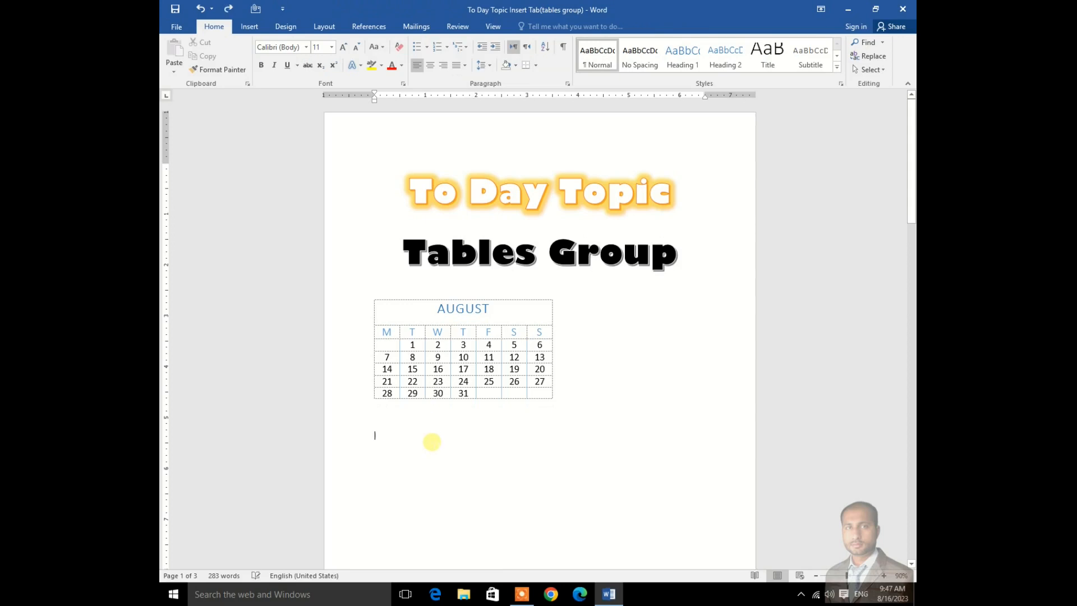
click(254, 29)
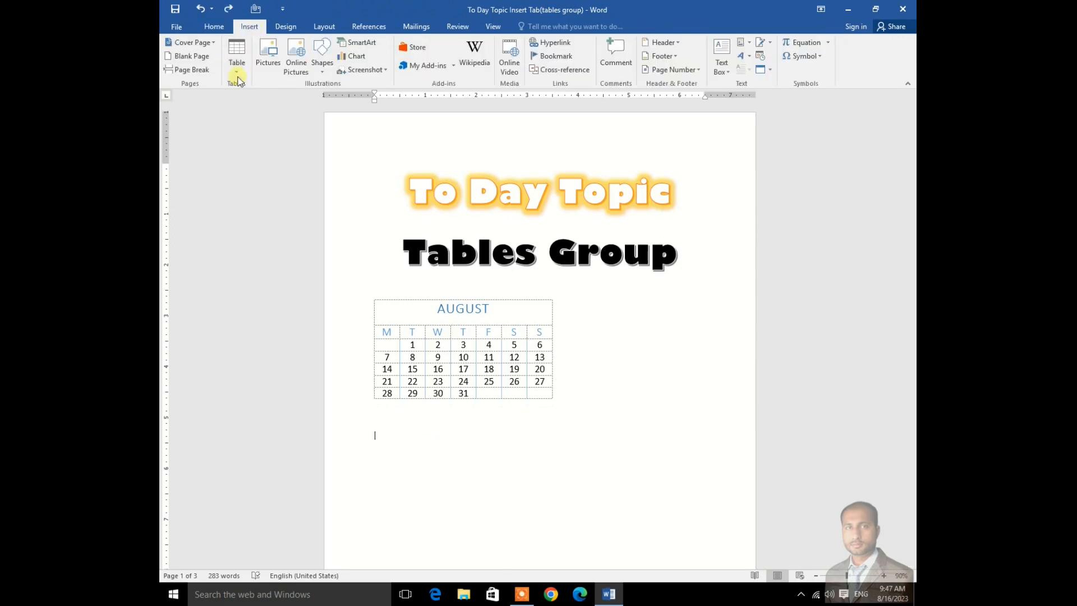
click(236, 59)
mouse_move(251, 247)
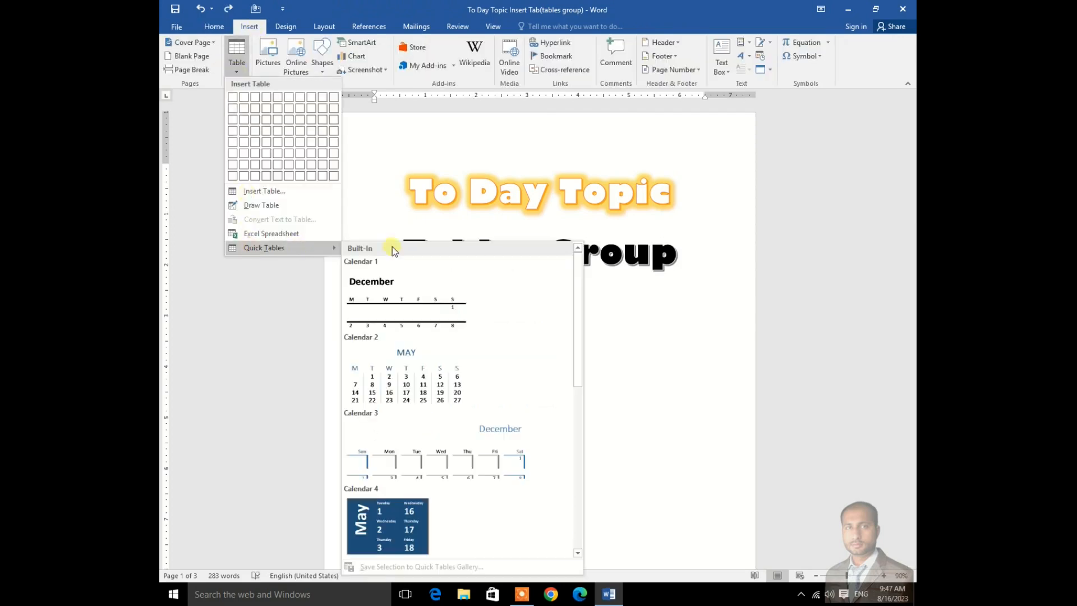
scroll(445, 441, down, 5)
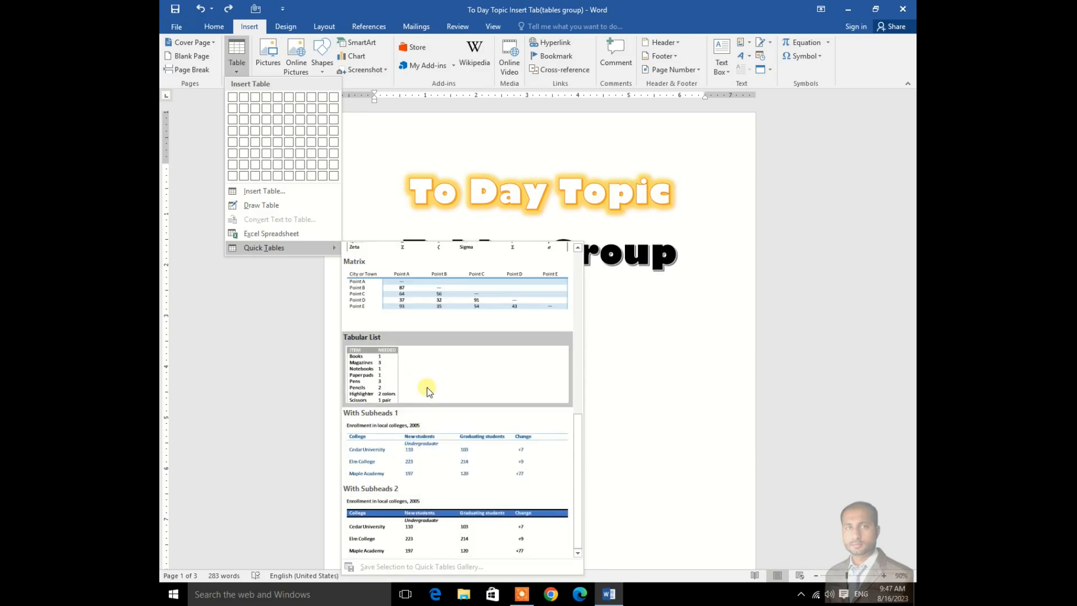
scroll(432, 374, up, 3)
scroll(431, 374, up, 2)
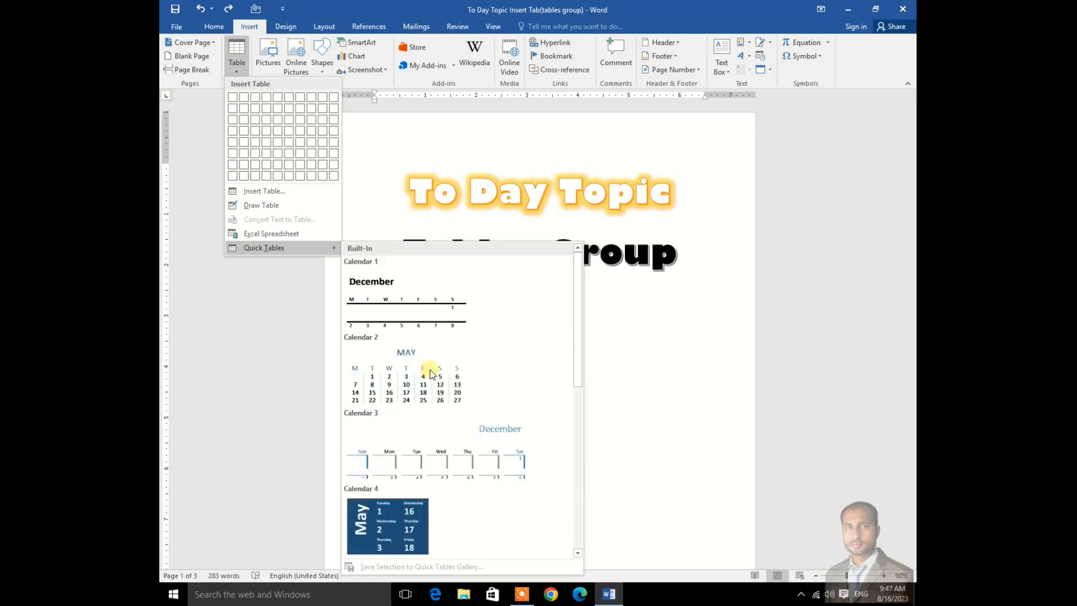
scroll(431, 374, down, 5)
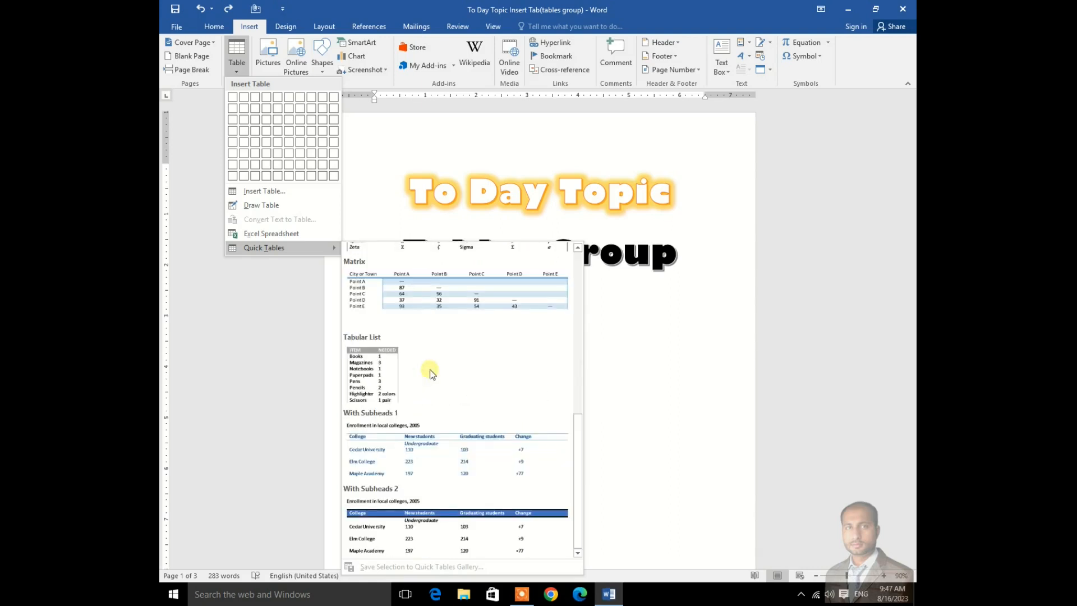
click(428, 456)
scroll(521, 425, down, 3)
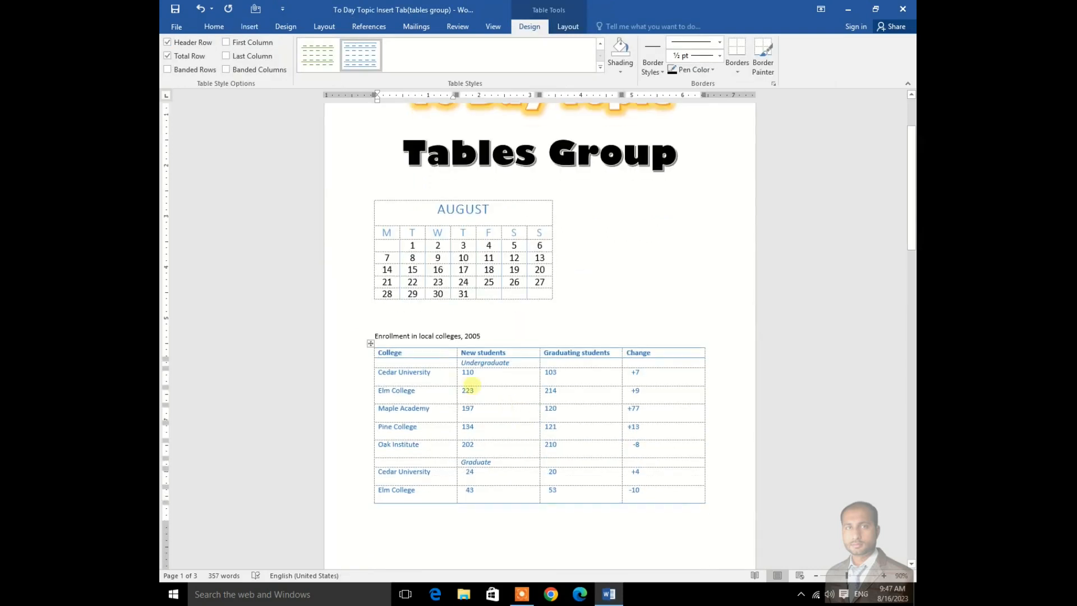
click(413, 352)
click(215, 26)
click(249, 29)
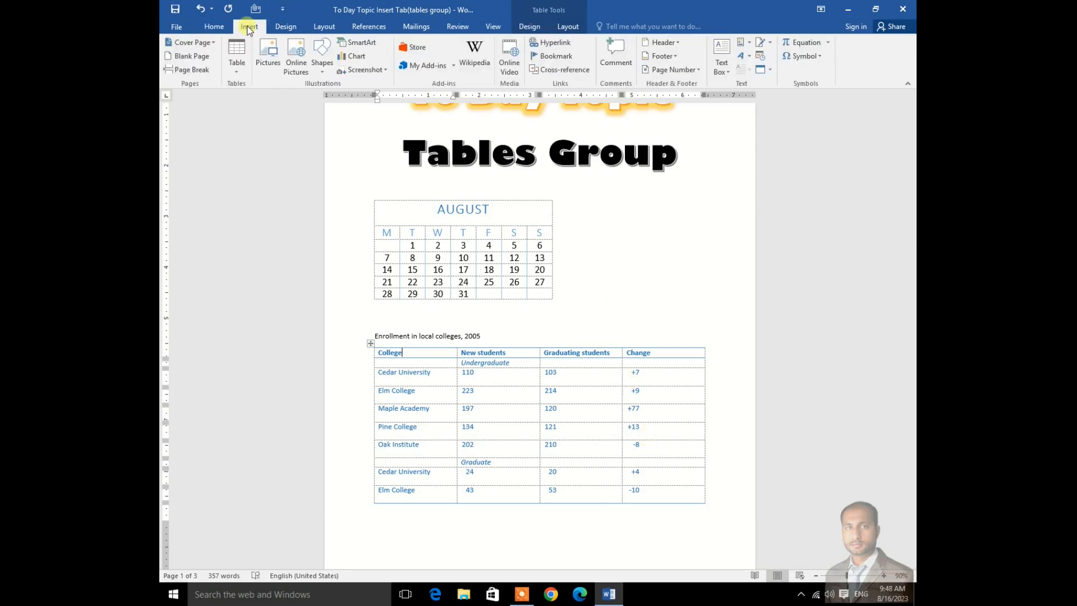
click(236, 72)
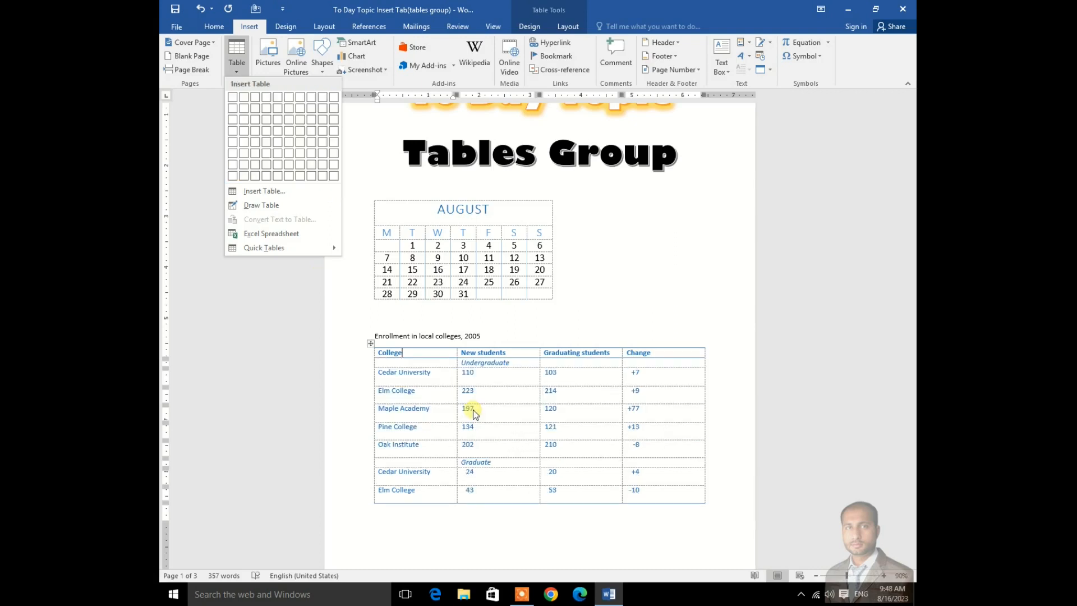
scroll(471, 410, down, 3)
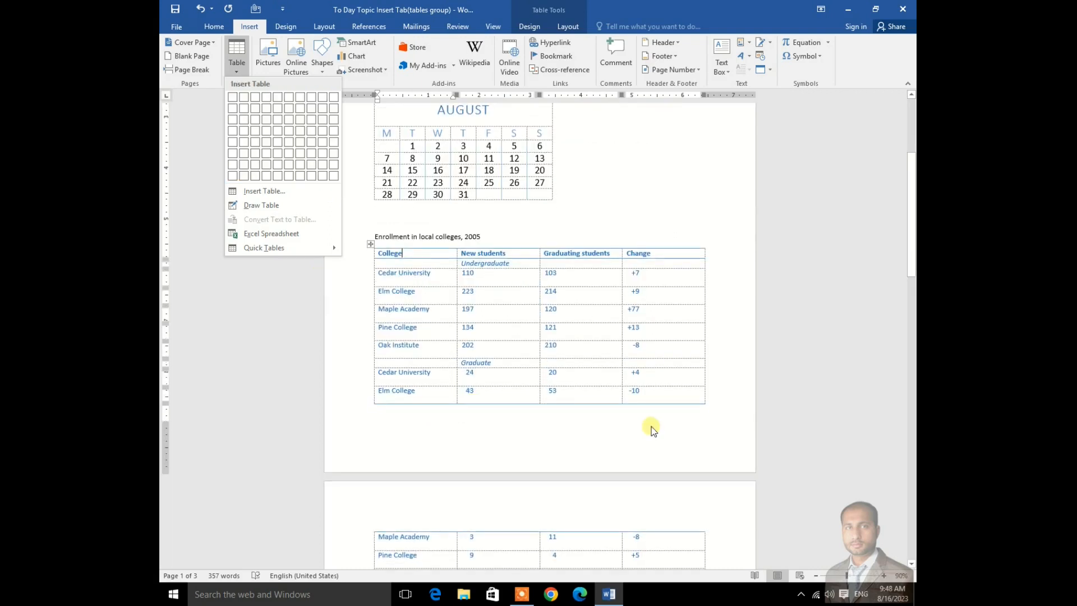